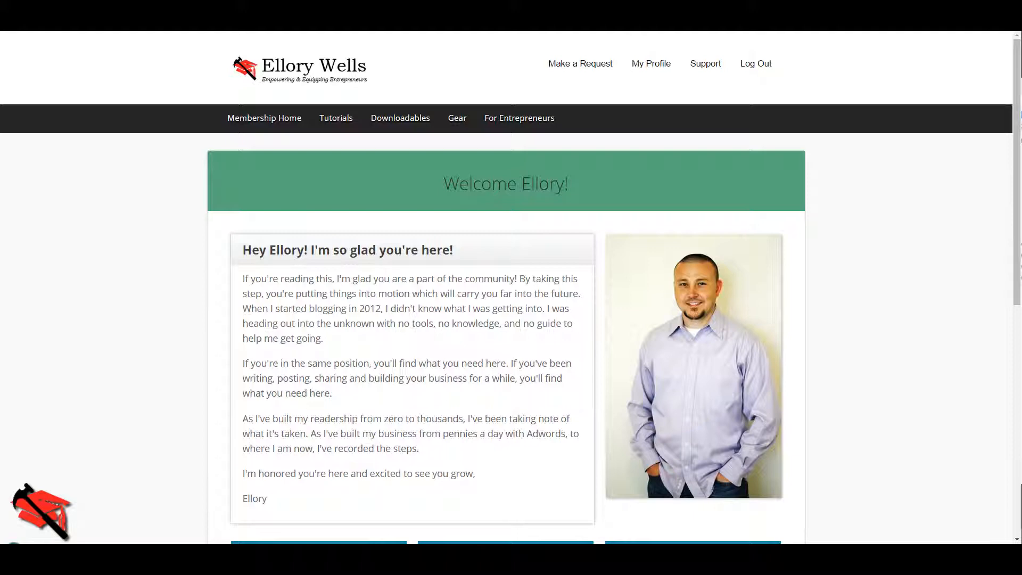
# - Open a new browser tab and look over the Blog to Business Transformation landing page, from its countdown to the signup form
pyautogui.hotkey('ctrl', 't')
pyautogui.write('w')
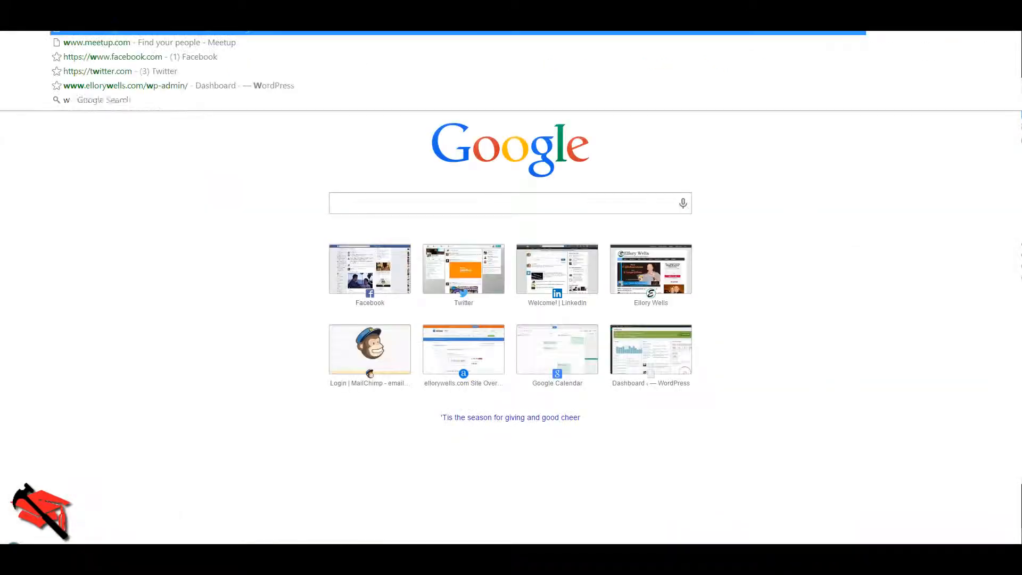
pyautogui.press('Return')
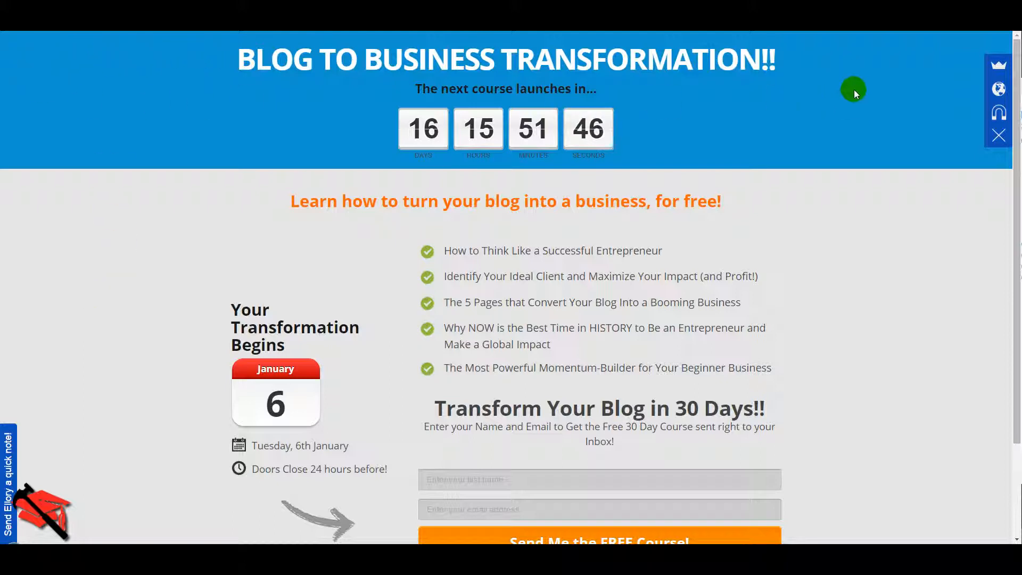
pyautogui.scroll(-2, 798, 473)
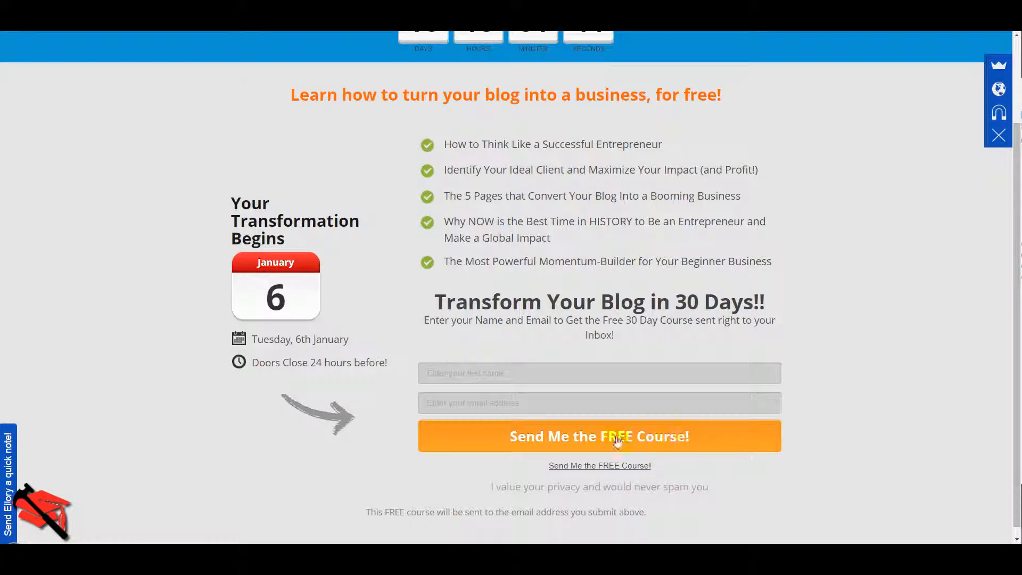
pyautogui.scroll(2, 527, 178)
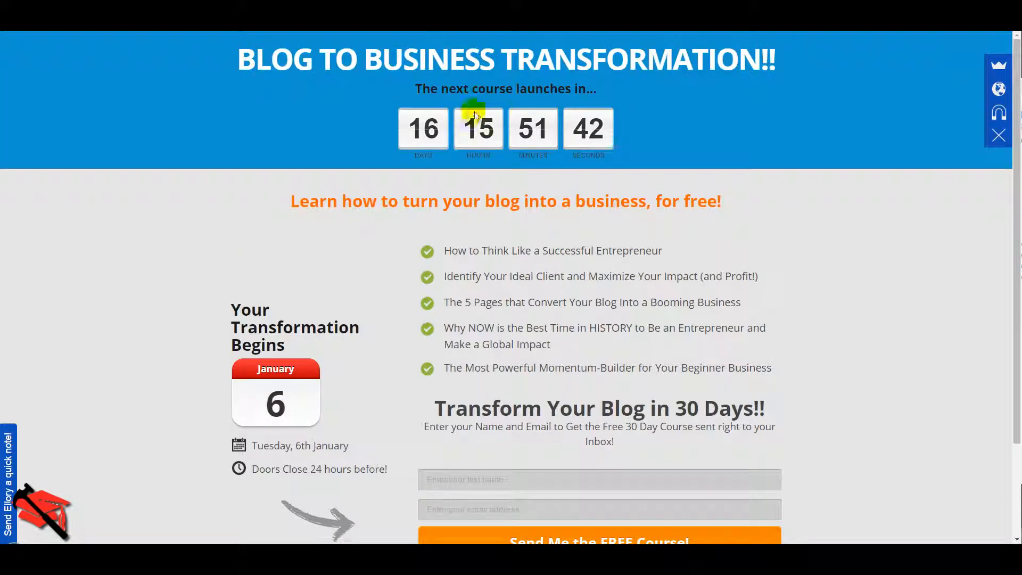
pyautogui.scroll(-2, 586, 194)
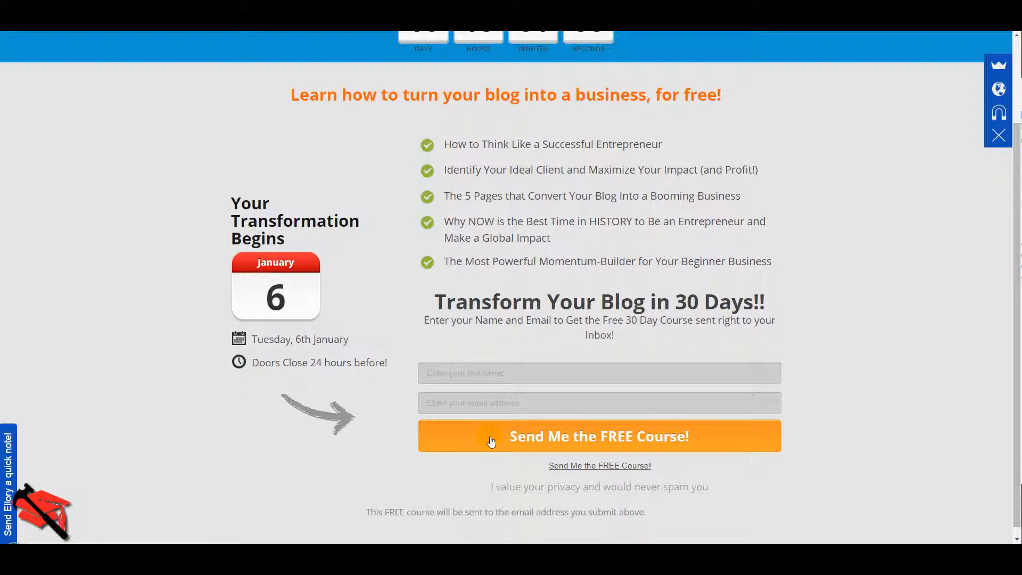
pyautogui.scroll(2, 226, 419)
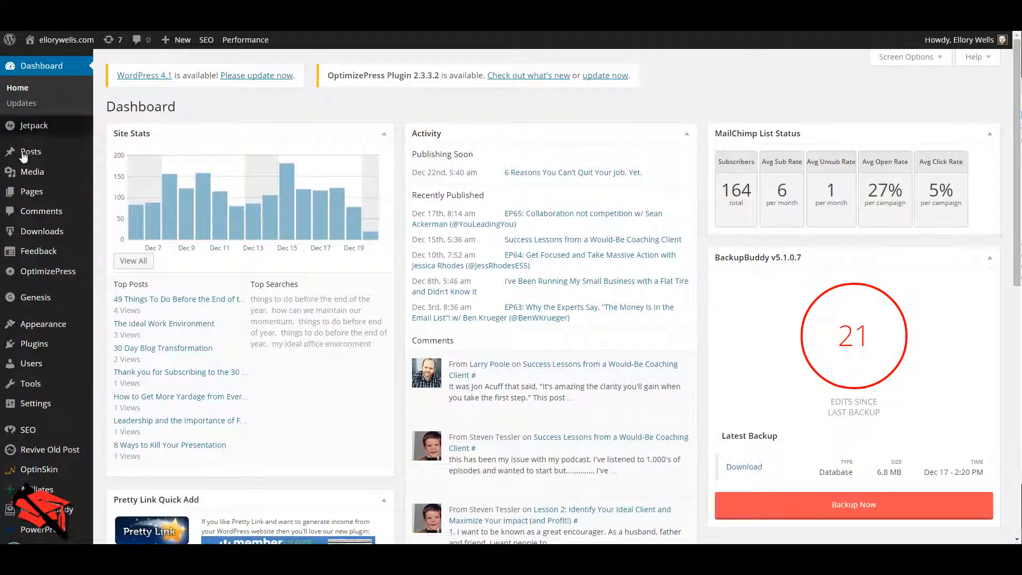
# - Create a new page in the WordPress dashboard and look over its editor and Page Attributes settings
pyautogui.moveTo(47, 196)
pyautogui.click(114, 211)
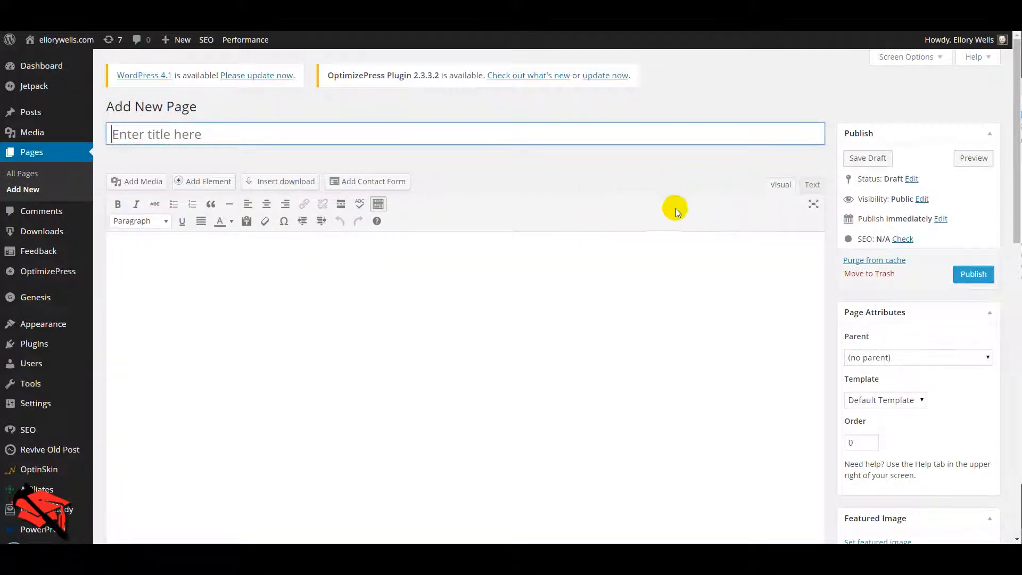
pyautogui.scroll(-1, 640, 219)
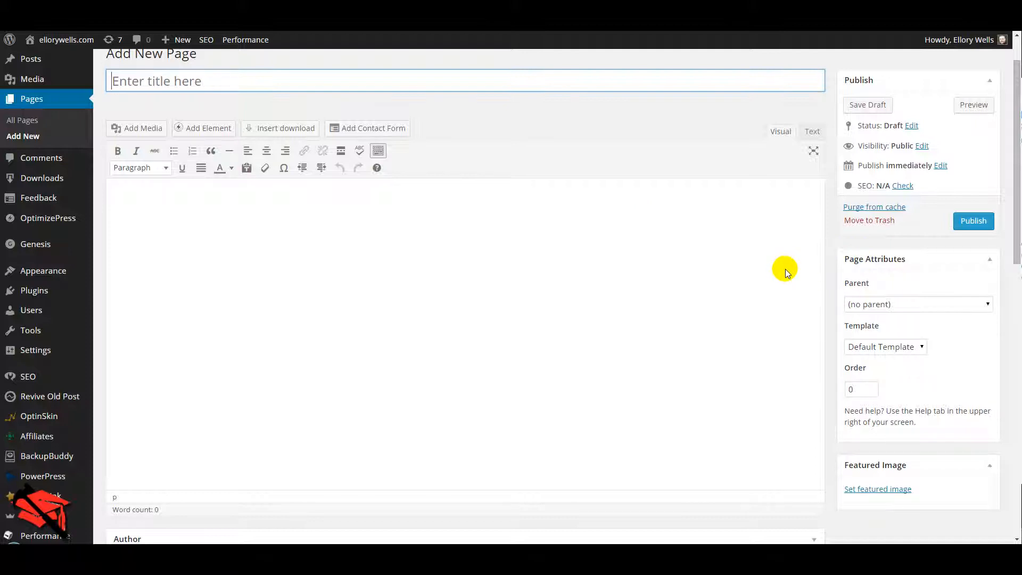
pyautogui.scroll(-1, 803, 268)
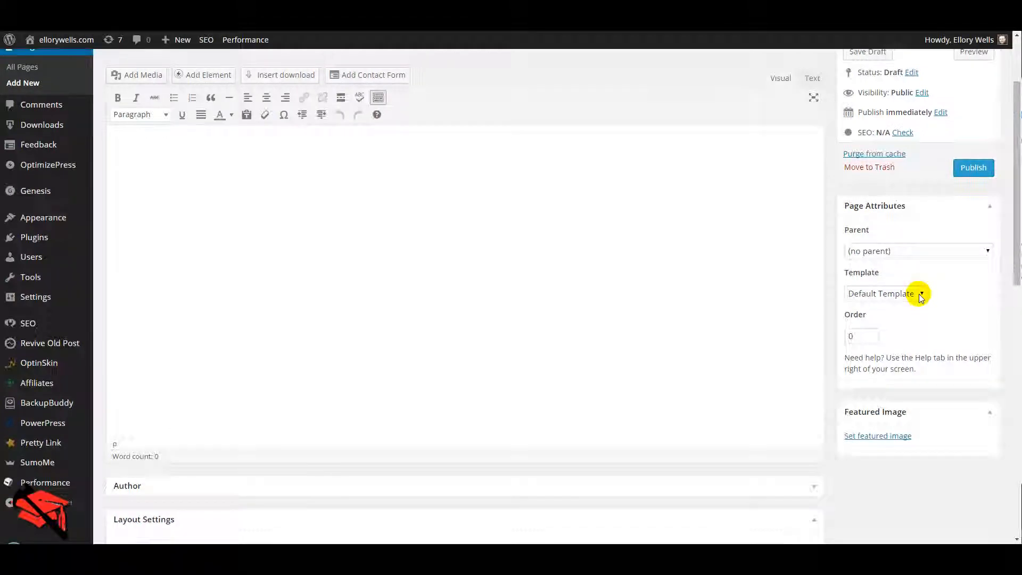
pyautogui.scroll(2, 918, 294)
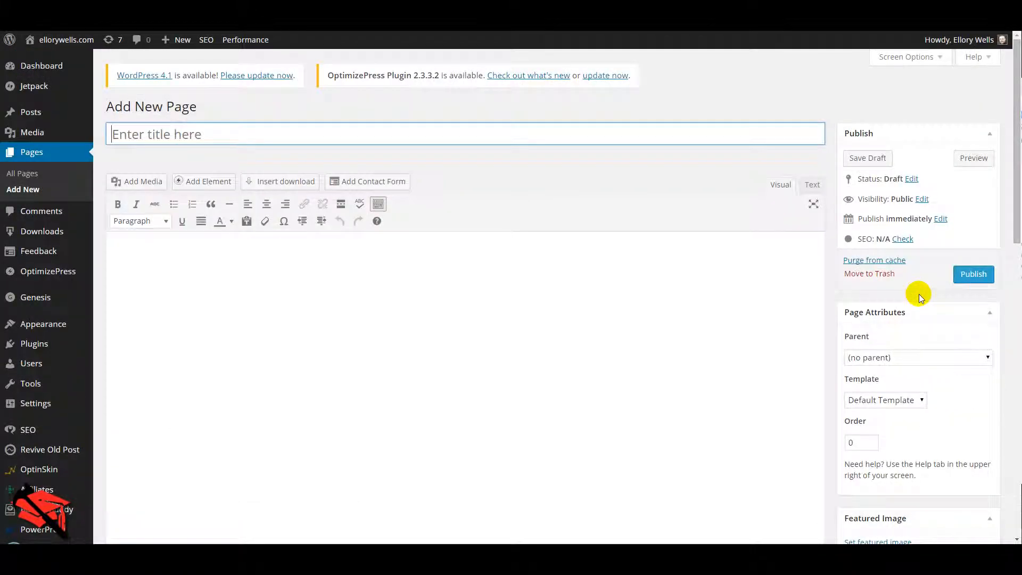
# - Check the Page Attributes display option and inspect the available page templates without changing the template
pyautogui.click(940, 60)
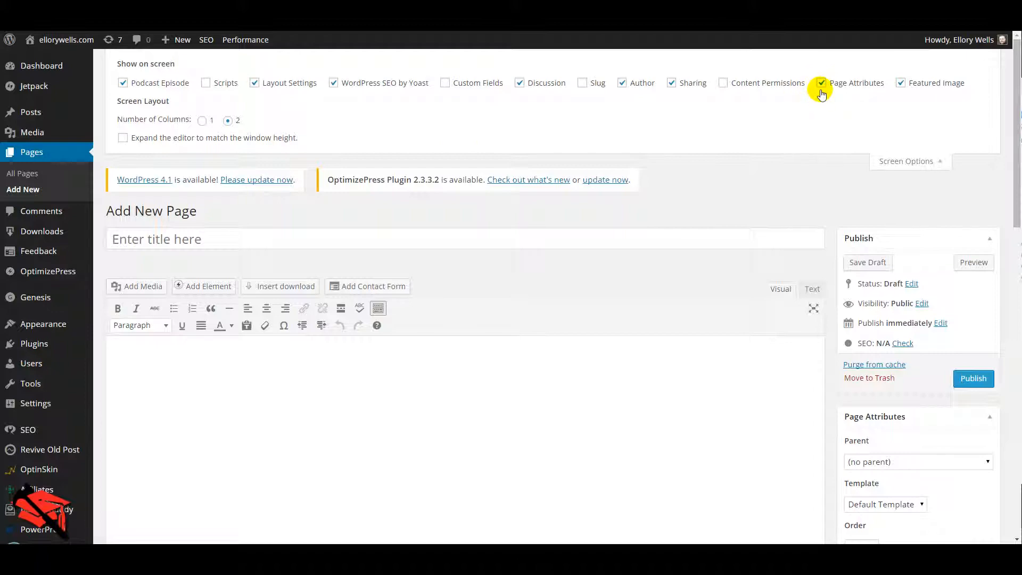
pyautogui.click(940, 163)
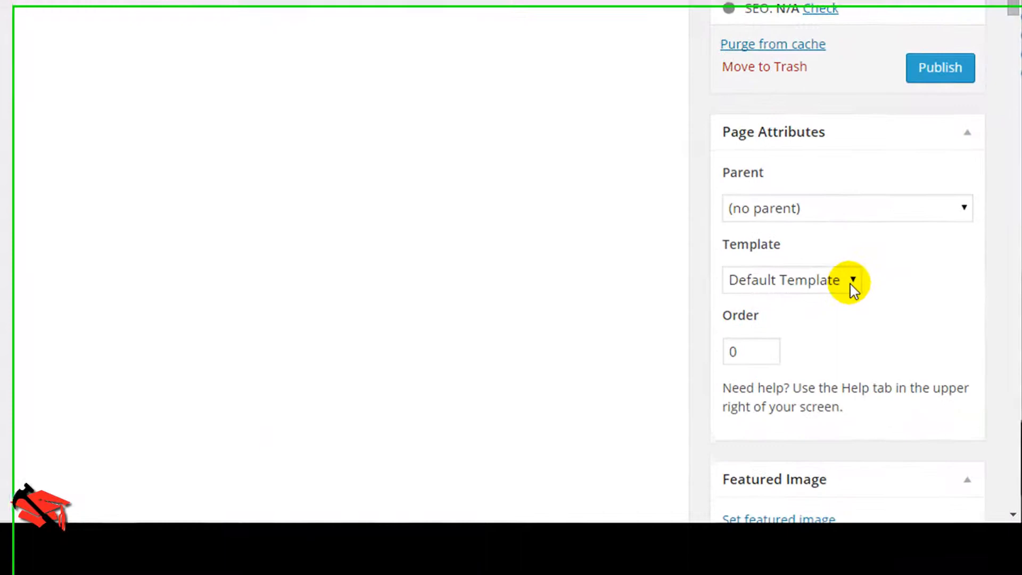
pyautogui.click(920, 400)
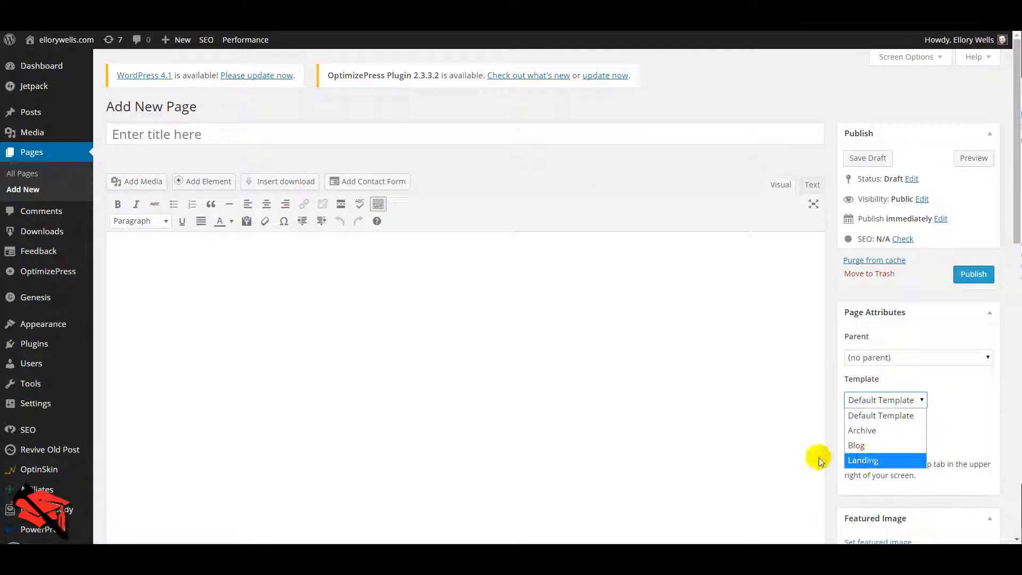
pyautogui.click(832, 450)
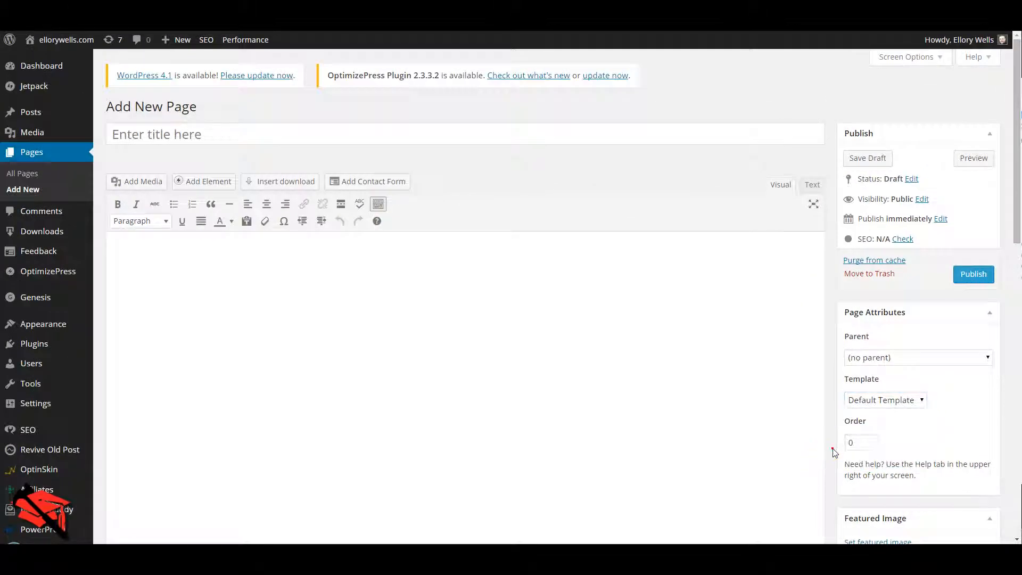
# - Examine the page editor's screen display options, including Featured Image, and close them without changes
pyautogui.scroll(-7, 833, 449)
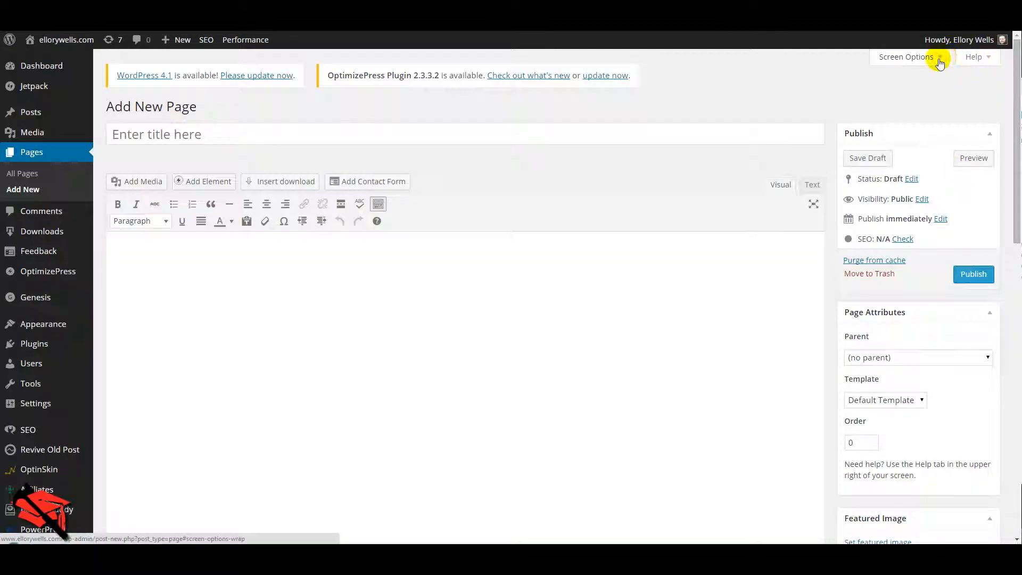
pyautogui.click(943, 59)
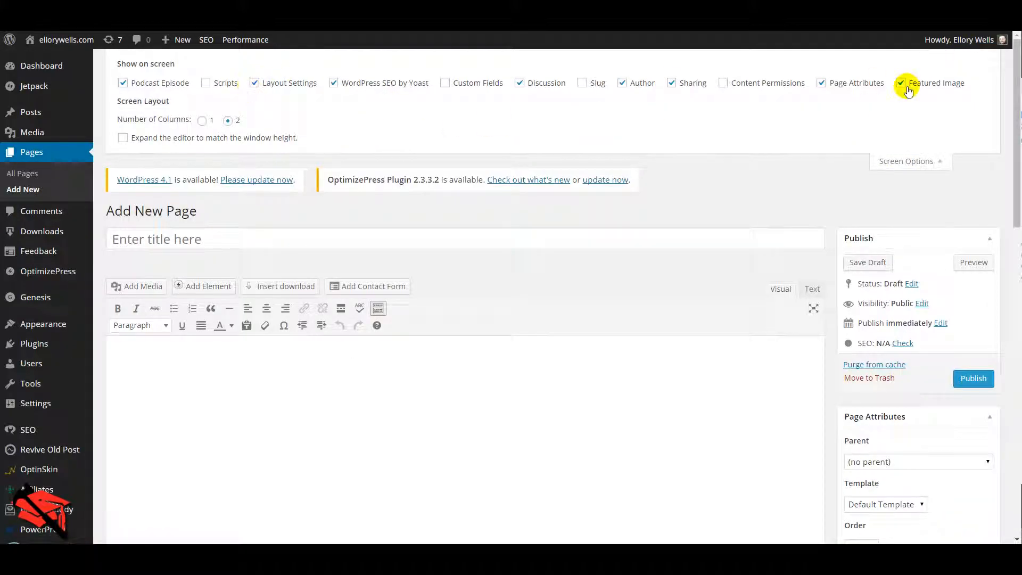
pyautogui.click(929, 160)
# - Inspect the page layout choices and collapse the Layout Settings section beneath the editor
pyautogui.scroll(-7, 872, 196)
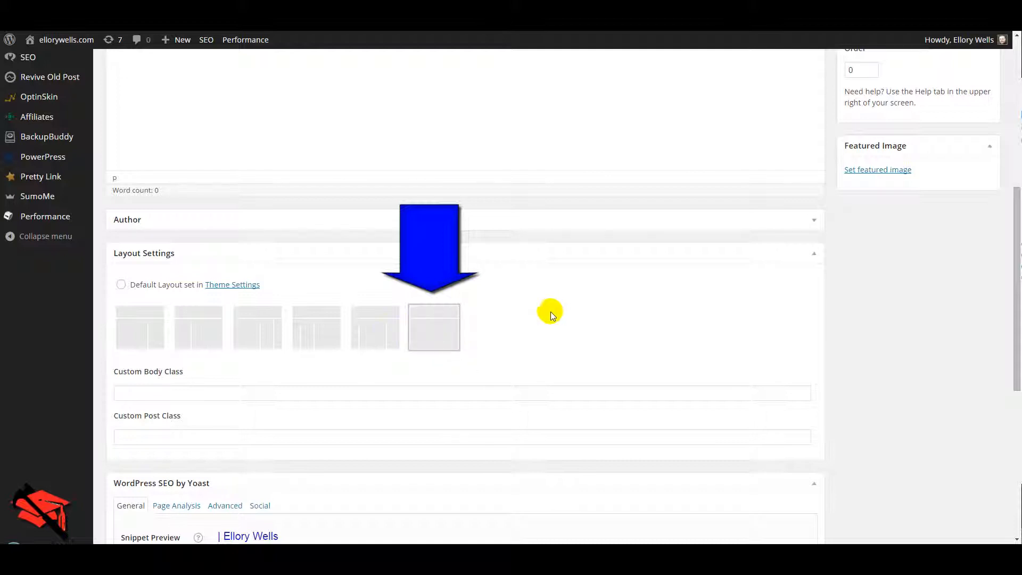
pyautogui.click(814, 255)
pyautogui.scroll(3, 325, 401)
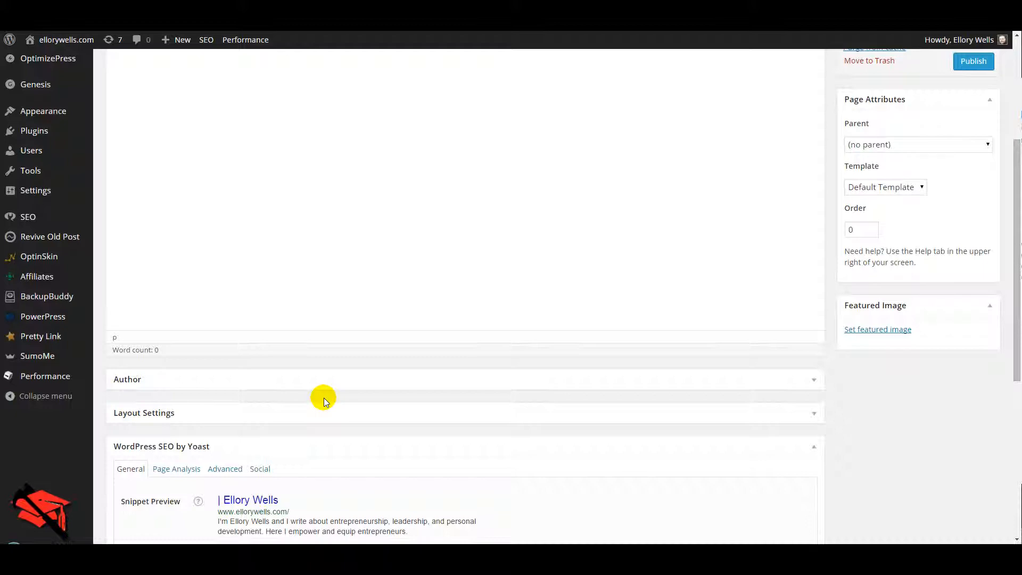
pyautogui.scroll(4, 324, 398)
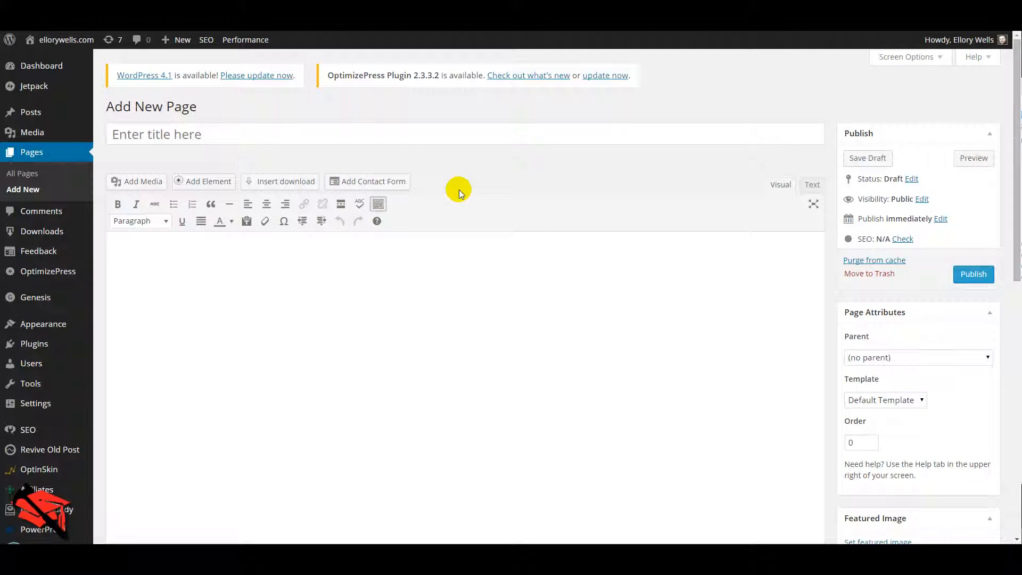
pyautogui.scroll(-2, 458, 189)
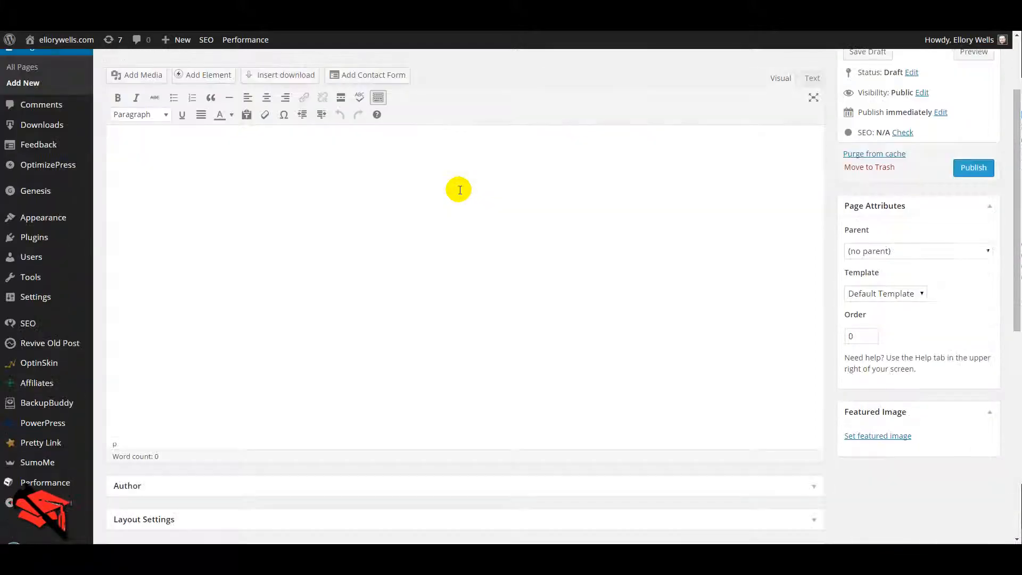
pyautogui.scroll(2, 459, 190)
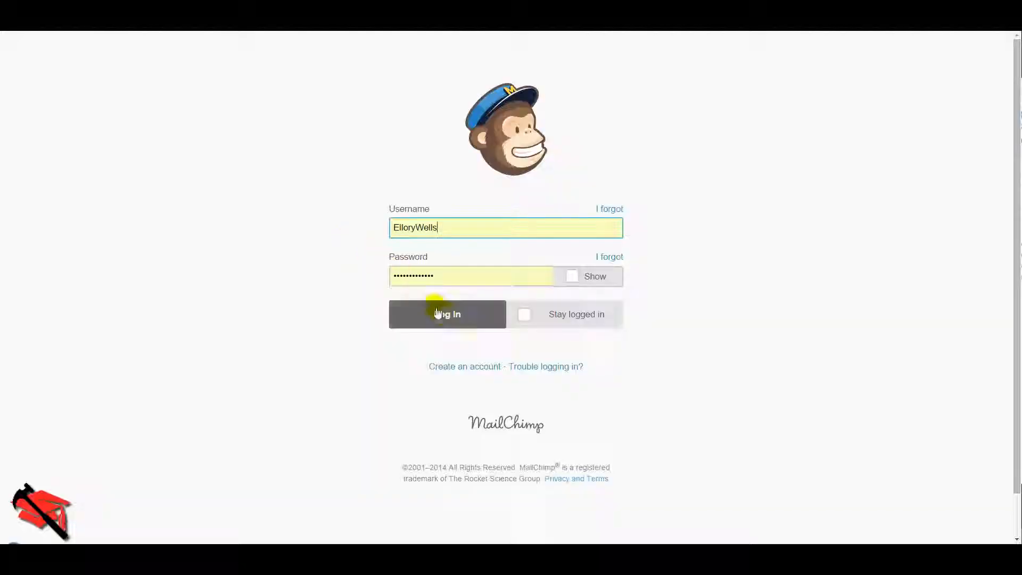
# - Log in to MailChimp with the prefilled credentials and open the embedded signup form for the EW Subscribers - Each Post list
pyautogui.click(456, 320)
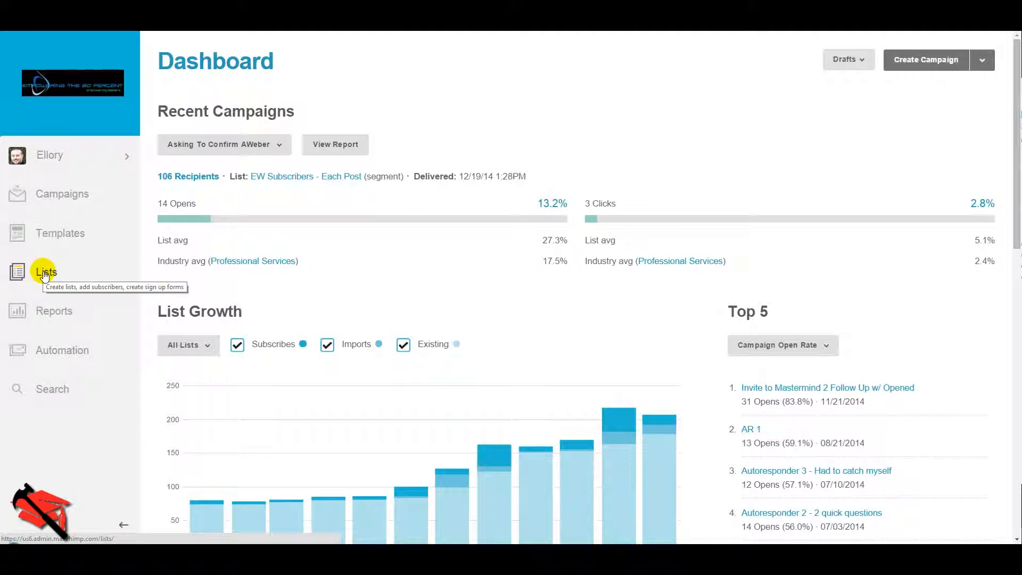
pyautogui.click(44, 273)
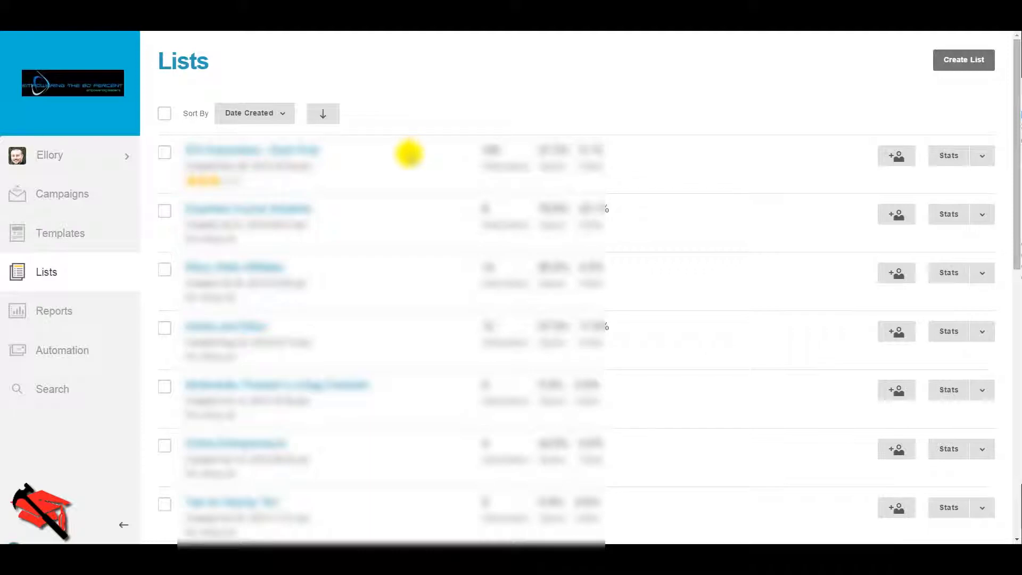
pyautogui.click(983, 156)
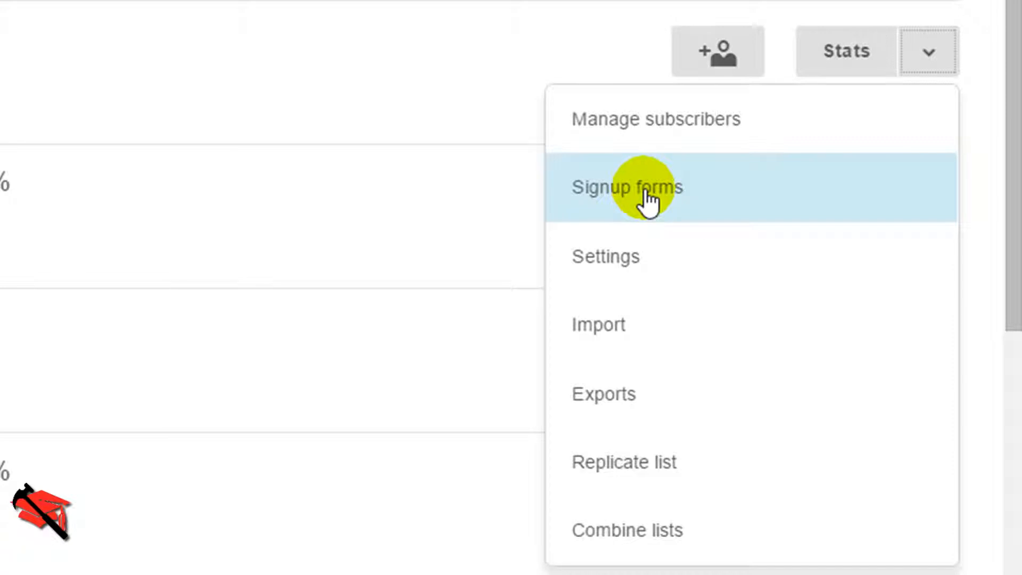
pyautogui.click(644, 188)
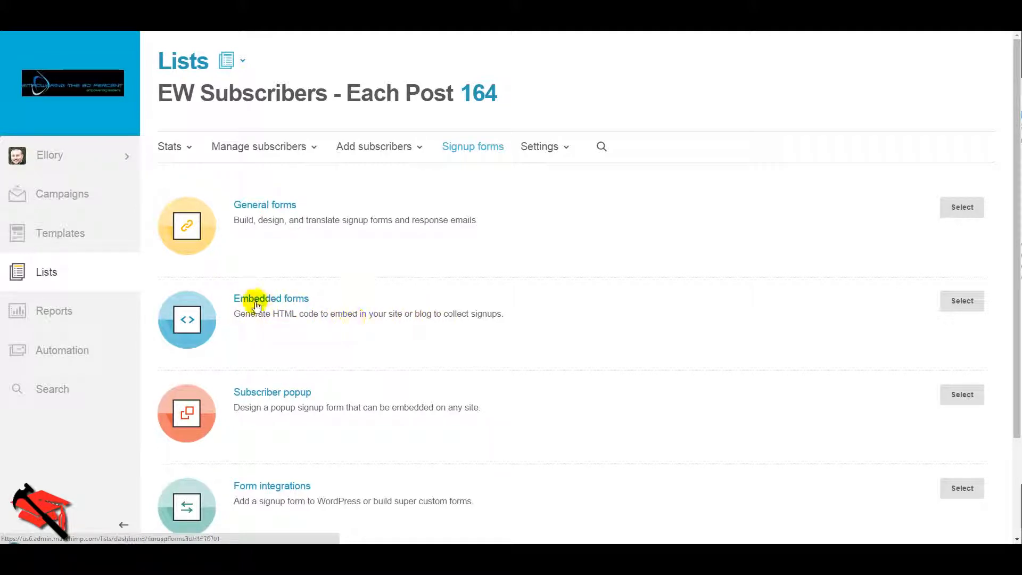
pyautogui.click(258, 303)
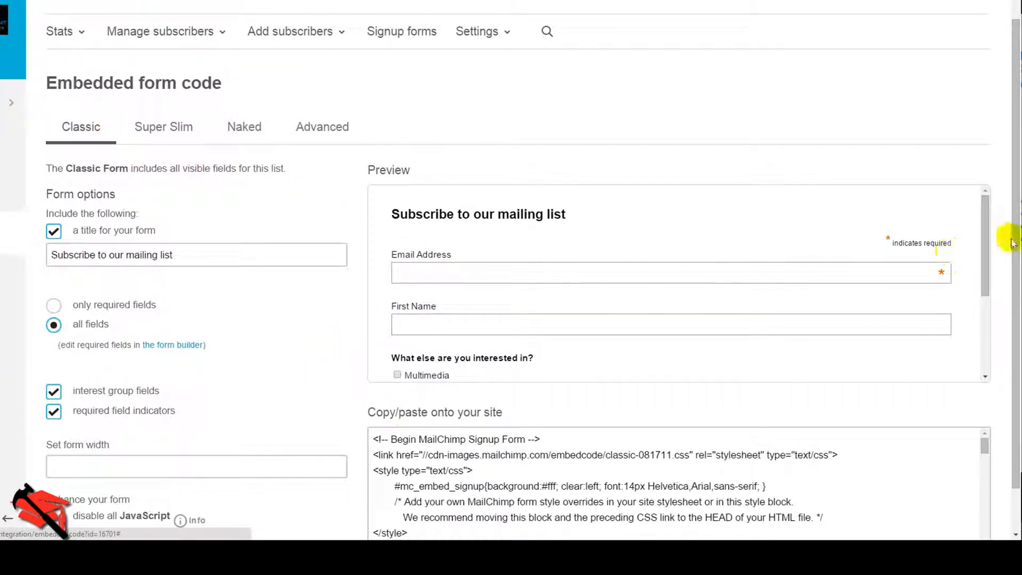
# - Limit the Classic signup form to only required fields and exclude interest group fields and required field indicators
pyautogui.moveTo(985, 246); pyautogui.dragTo(753, 278)
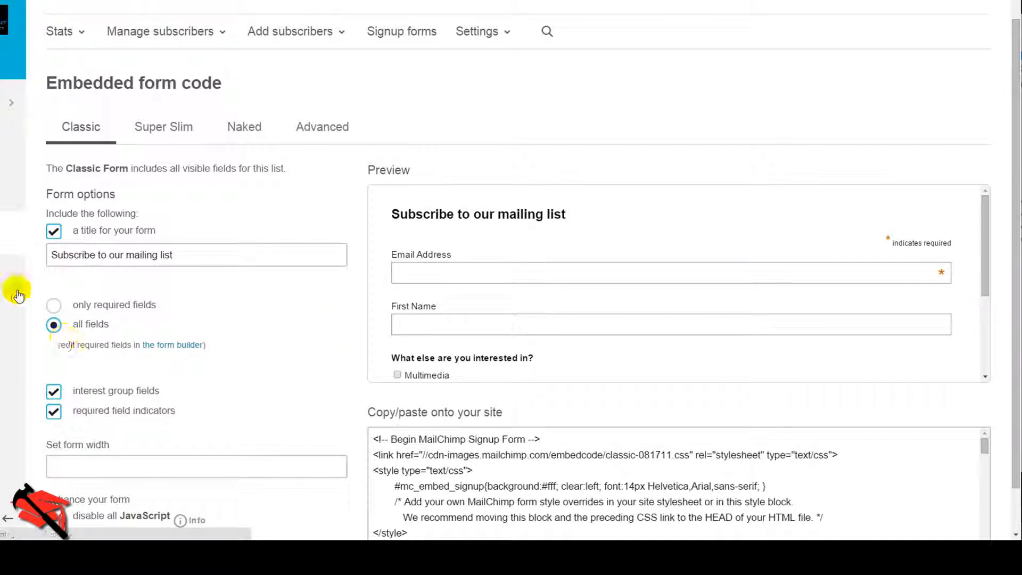
pyautogui.click(57, 308)
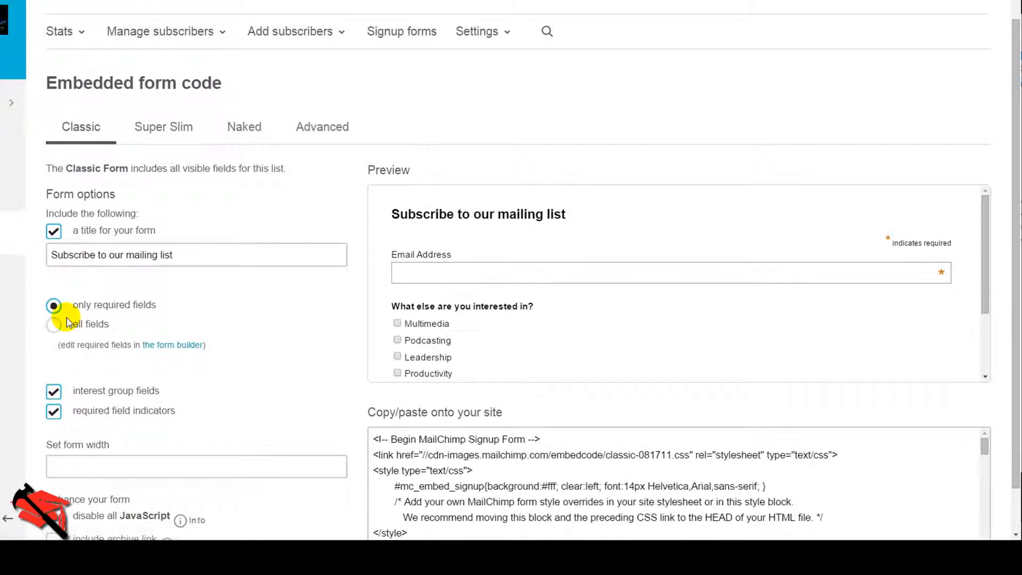
pyautogui.click(53, 391)
pyautogui.click(53, 411)
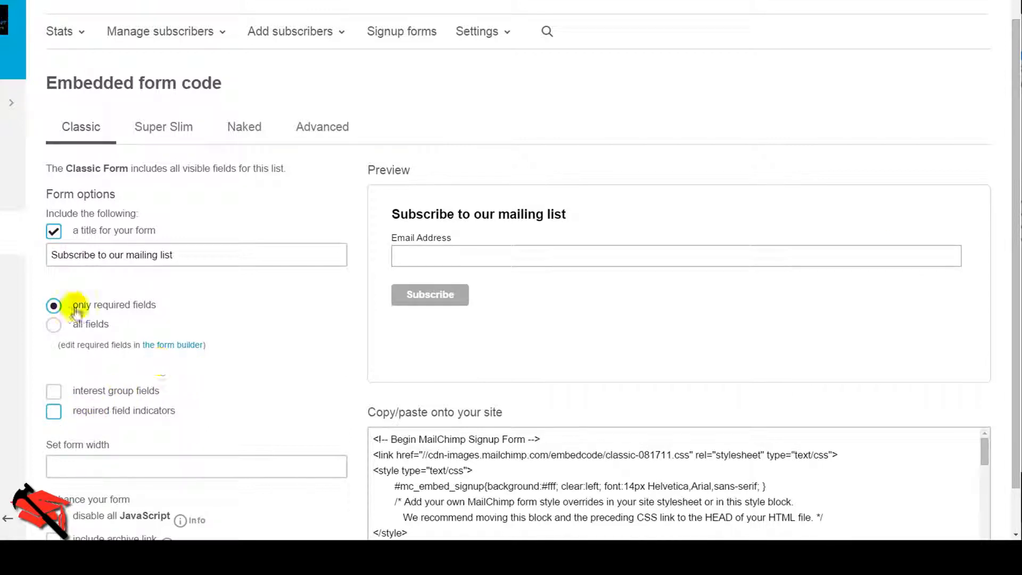
# - Replace the signup form's heading with "Title"
pyautogui.tripleClick(210, 256)
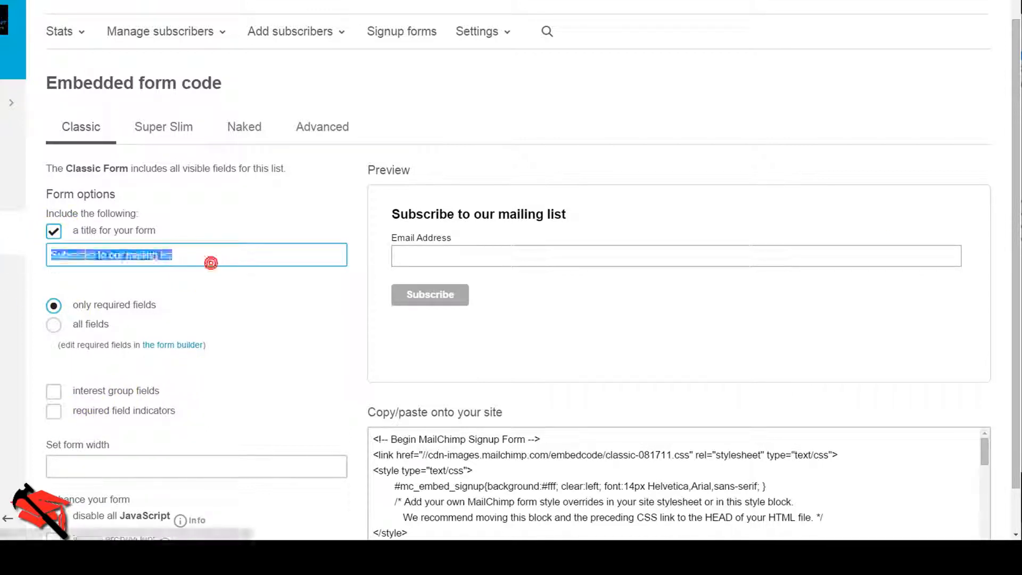
pyautogui.press('BackSpace')
pyautogui.write('Titl')
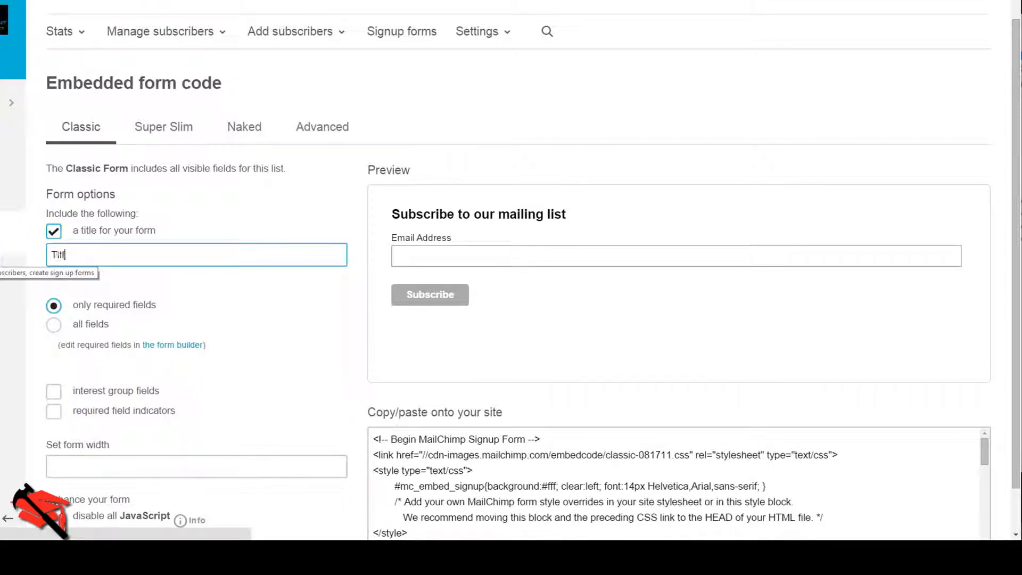
pyautogui.write('e')
pyautogui.click(137, 464)
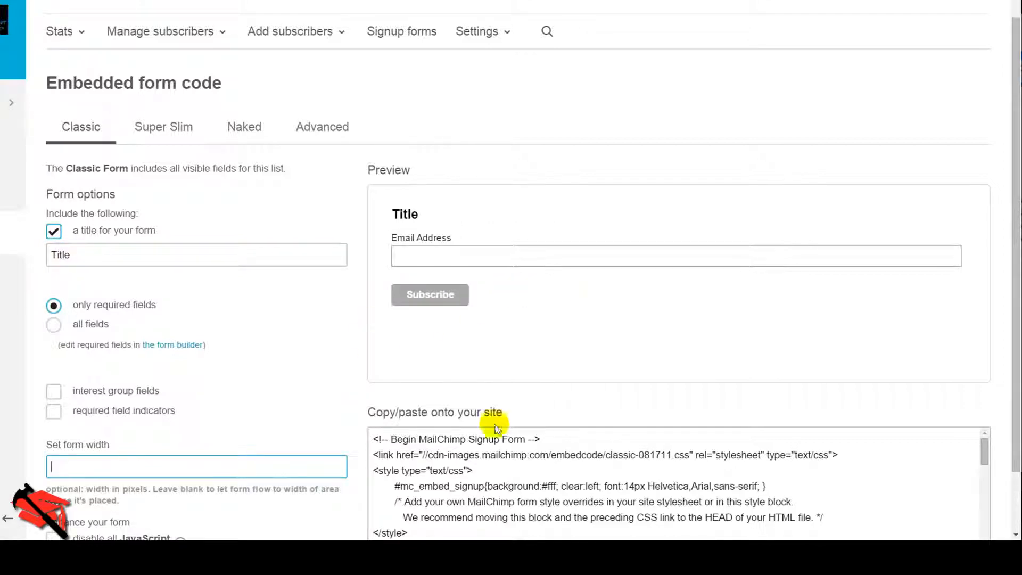
# - Review the Classic form's embed code and switch the embedded form to the Naked style
pyautogui.scroll(-3, 743, 440)
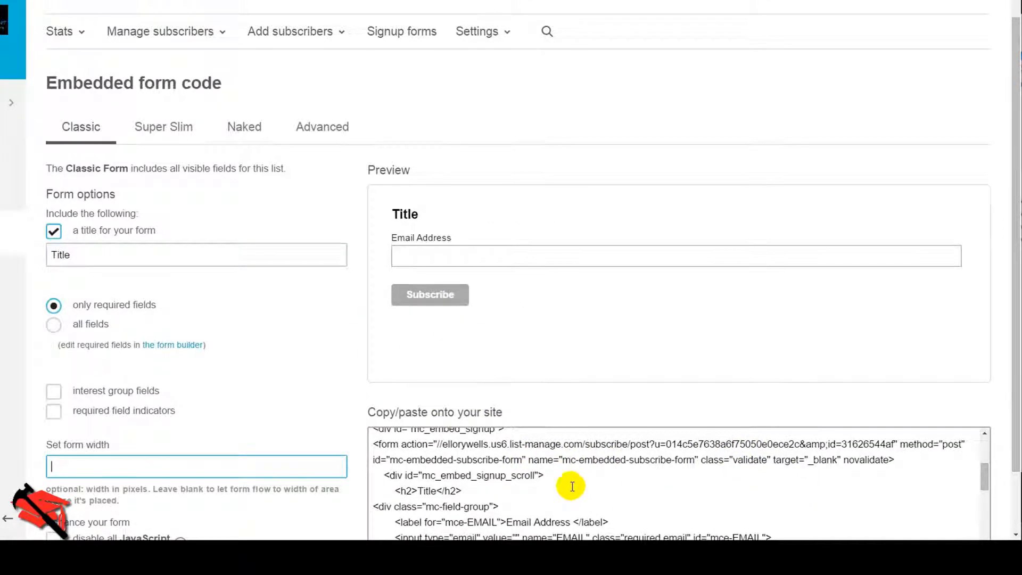
pyautogui.scroll(5, 569, 486)
pyautogui.scroll(-3, 335, 467)
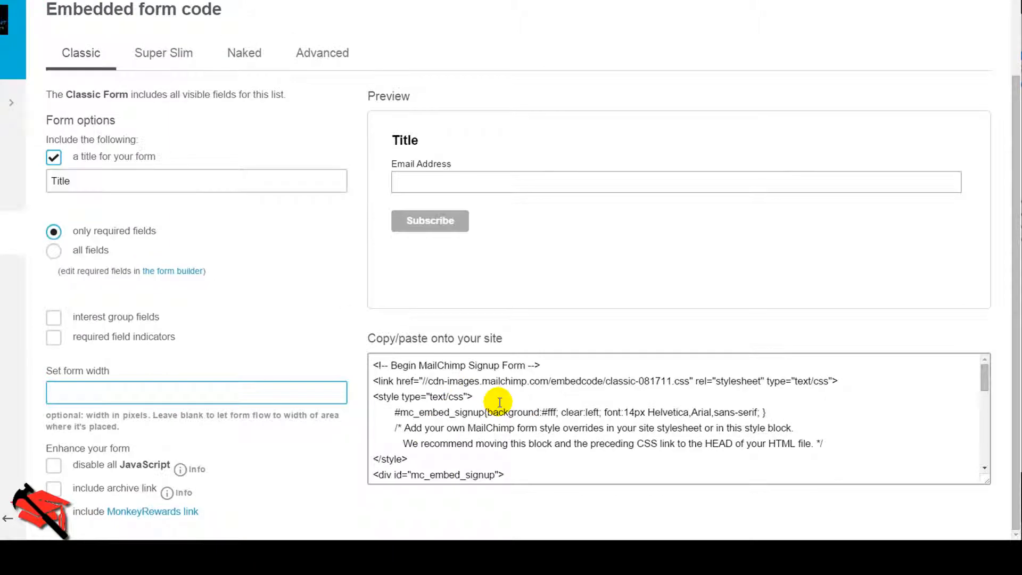
pyautogui.click(241, 54)
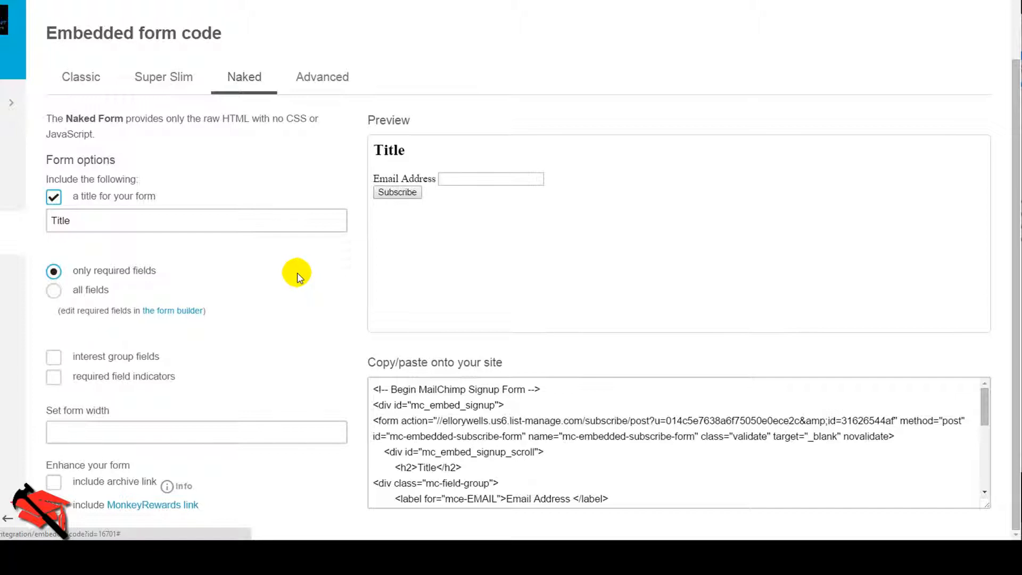
# - Compare the Advanced, Classic, Super Slim and Naked versions of the embedded signup form and their previews
pyautogui.click(323, 76)
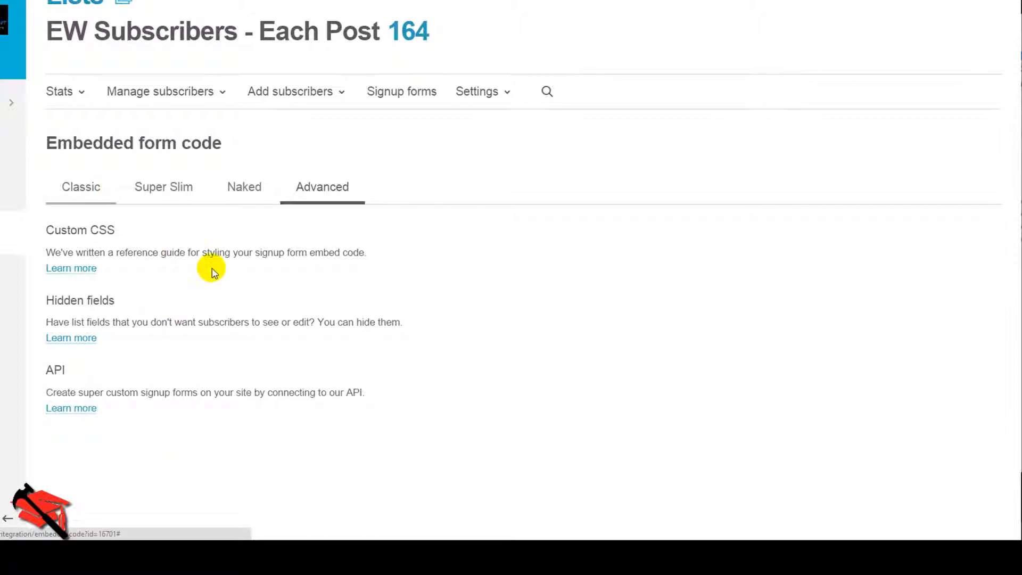
pyautogui.click(85, 188)
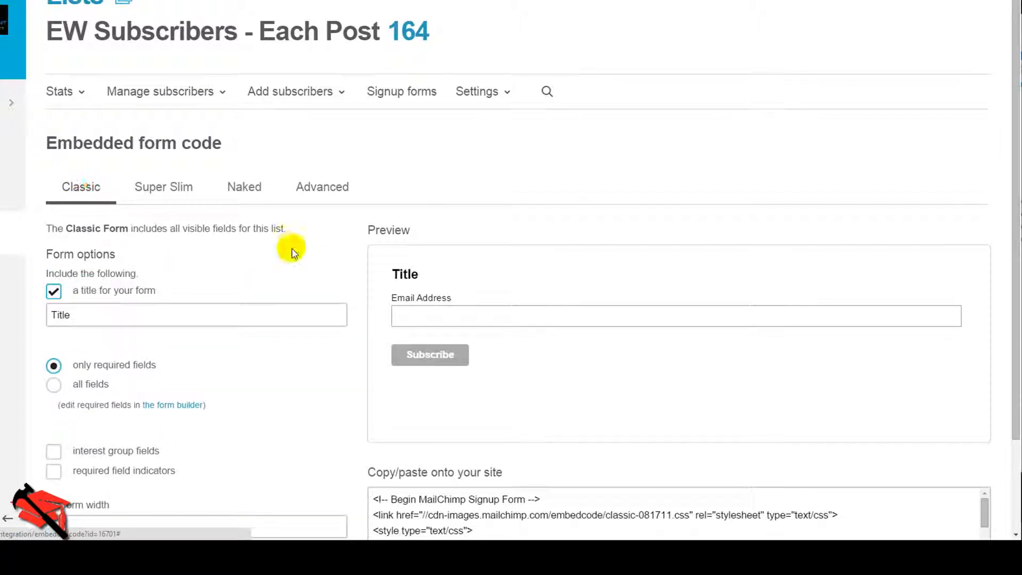
pyautogui.click(181, 187)
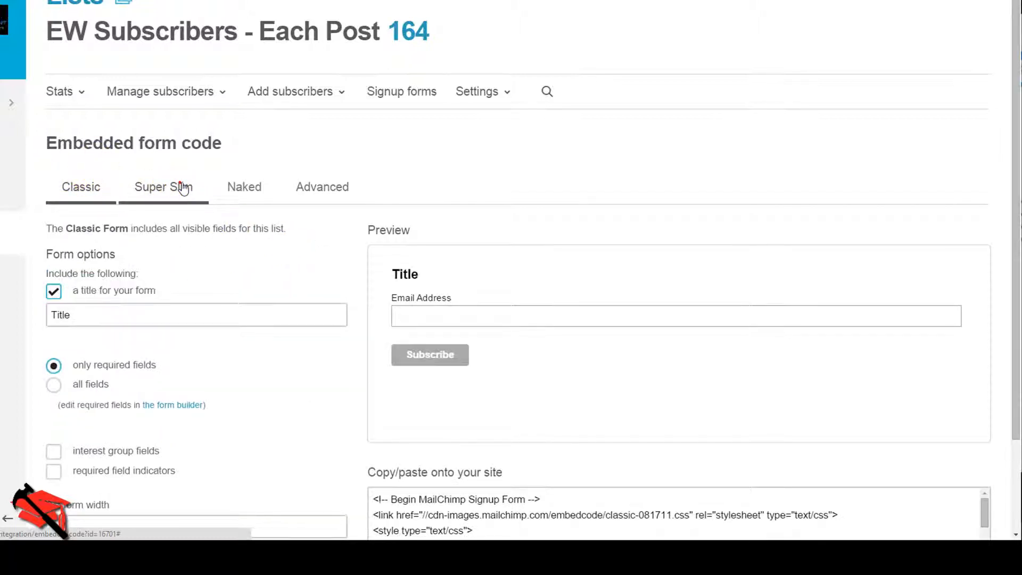
pyautogui.scroll(-1, 226, 276)
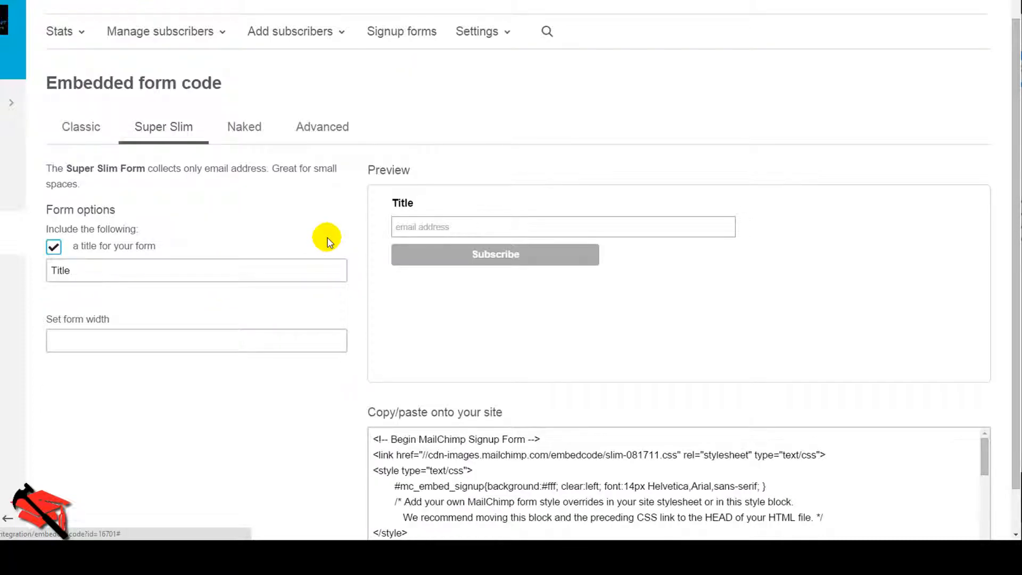
pyautogui.click(244, 130)
pyautogui.scroll(-1, 334, 298)
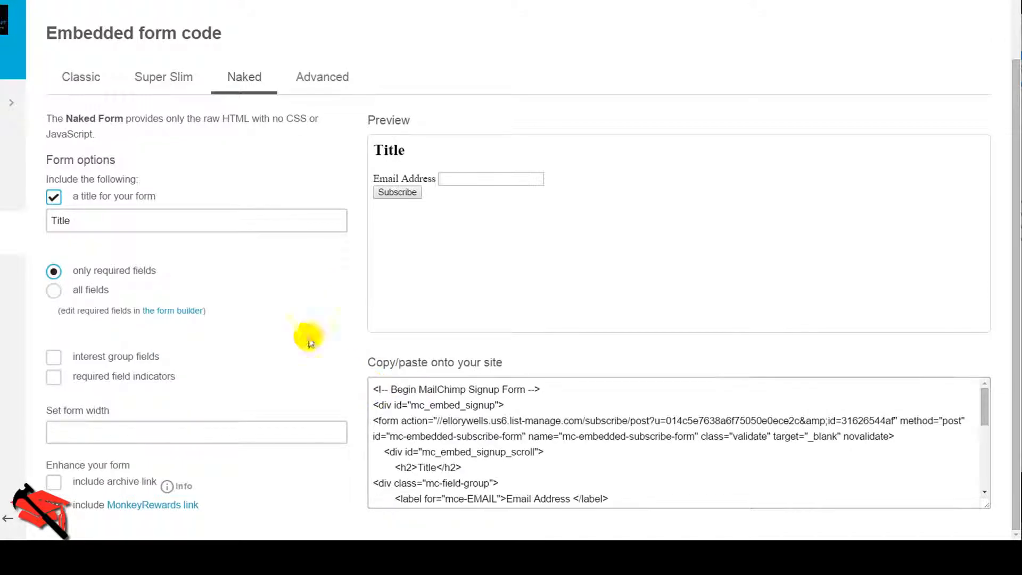
# - Switch the embedded form to the Classic style, include all fields, and copy its embed code
pyautogui.click(80, 76)
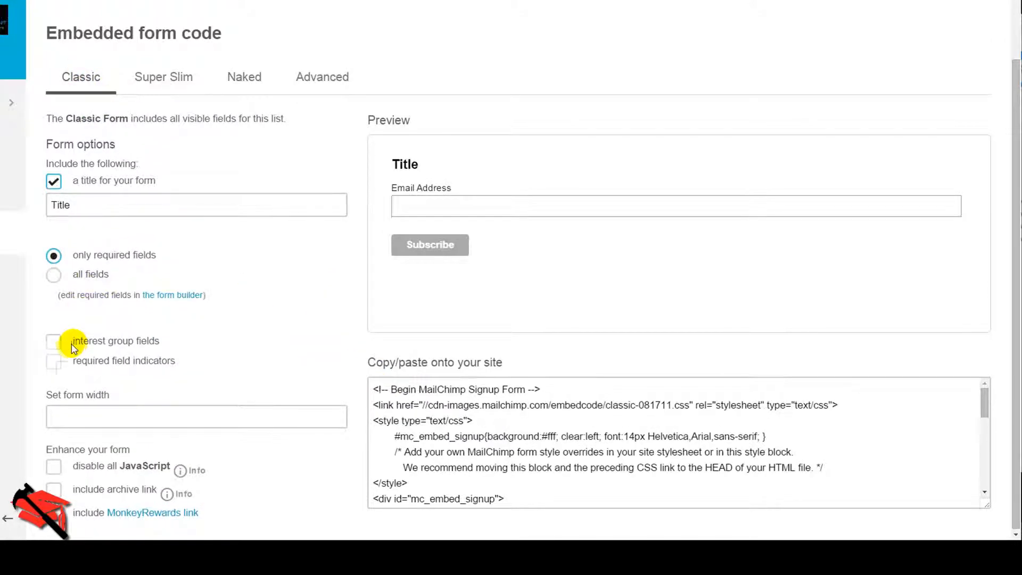
pyautogui.click(53, 274)
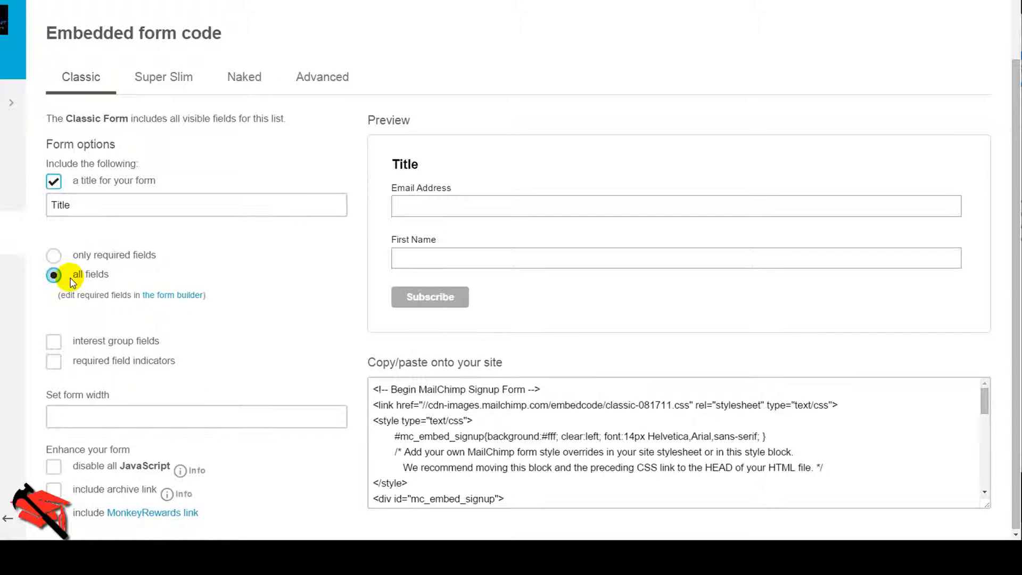
pyautogui.click(417, 410)
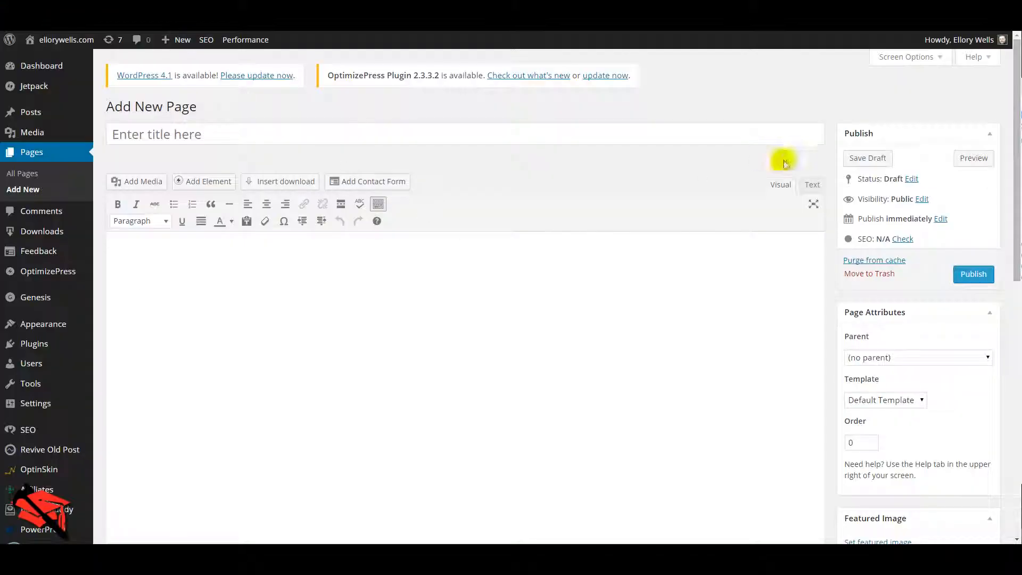
# - Paste the MailChimp embed code into the new WordPress page as HTML and show the page content in the visual editor
pyautogui.click(812, 184)
pyautogui.click(429, 267)
pyautogui.hotkey('ctrl', 'v')
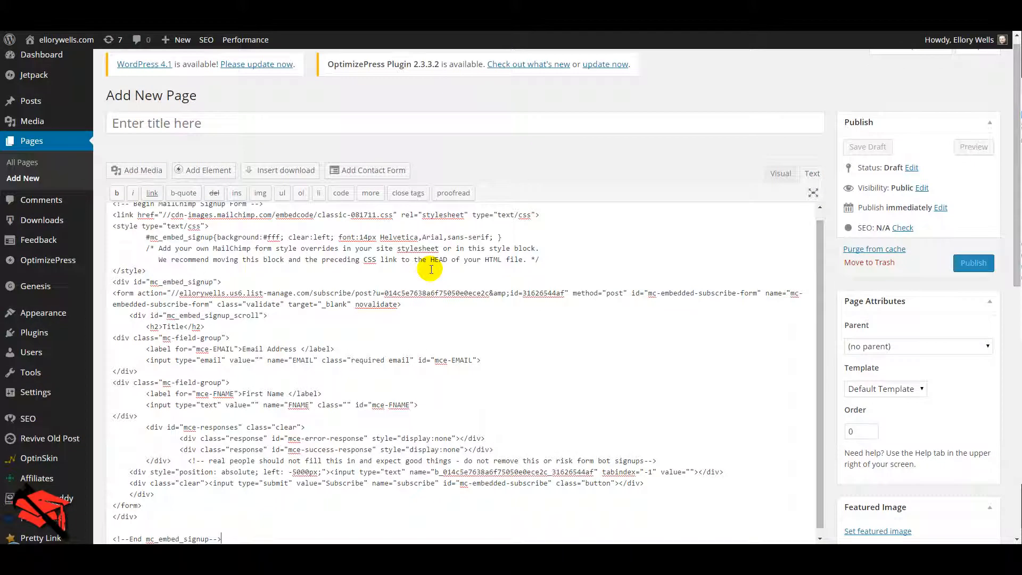
pyautogui.click(781, 174)
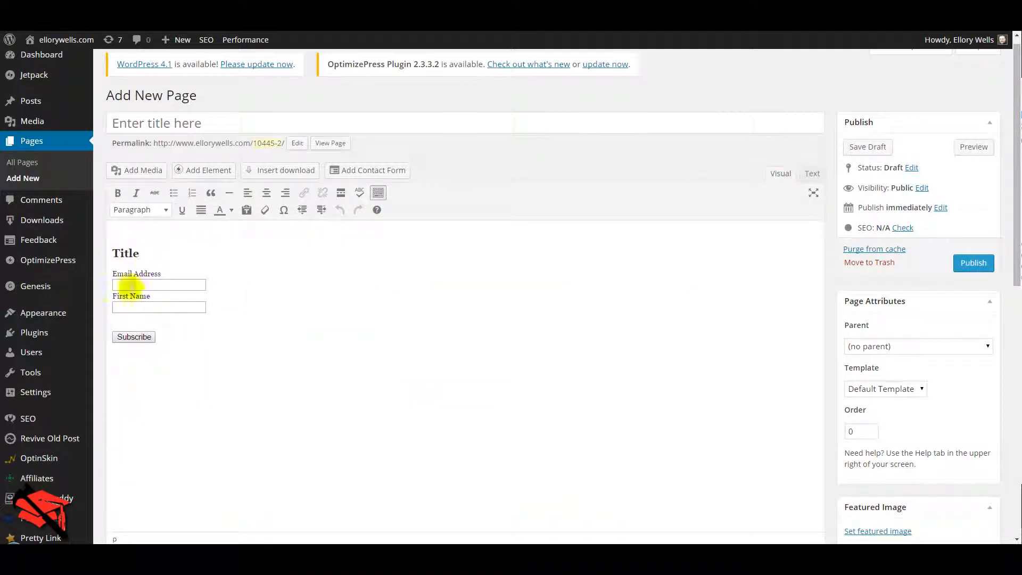
# - Preview the page and examine the signup form and the rest of the page layout beneath it
pyautogui.click(973, 148)
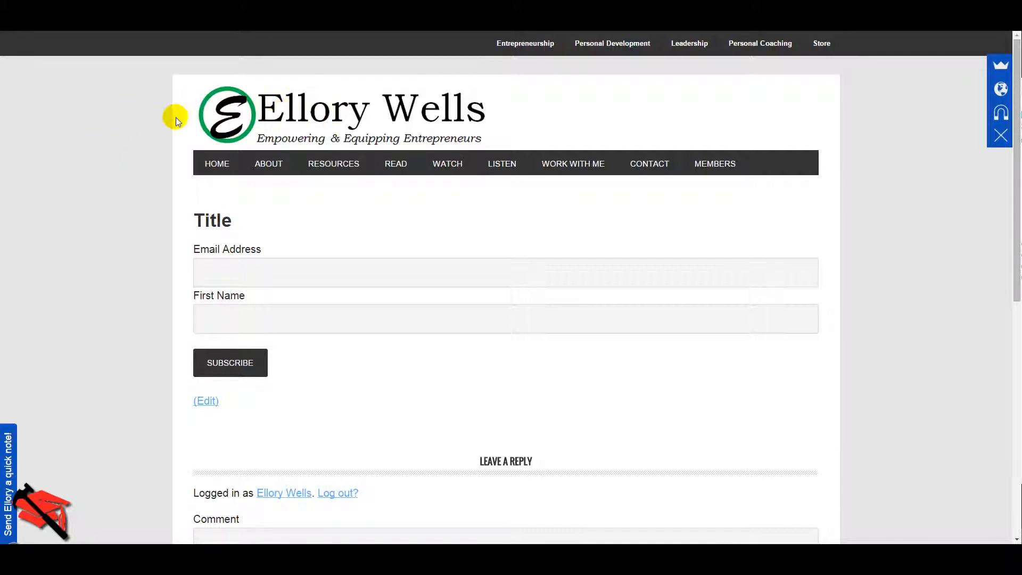
pyautogui.scroll(-1, 146, 226)
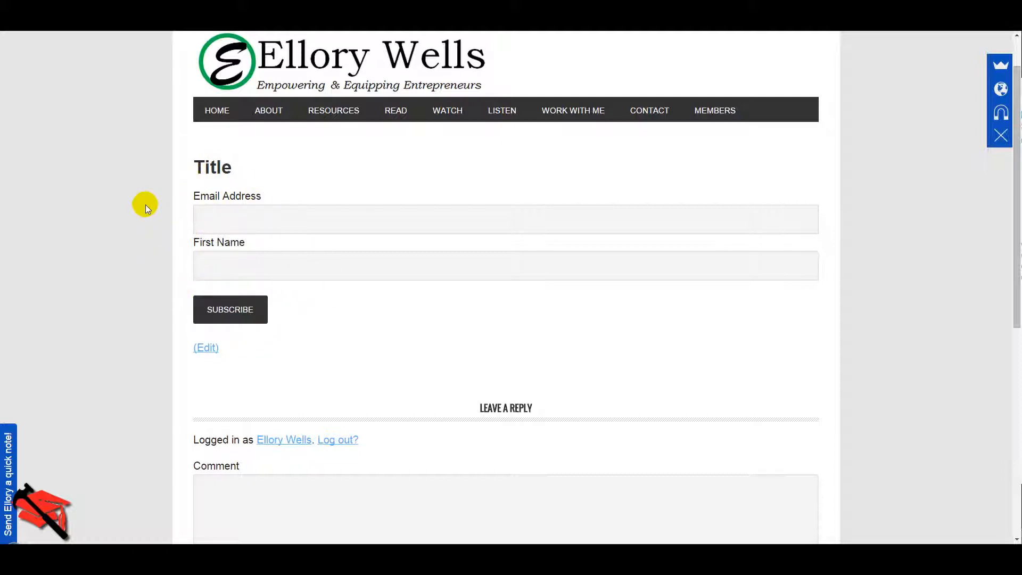
pyautogui.scroll(-2, 144, 205)
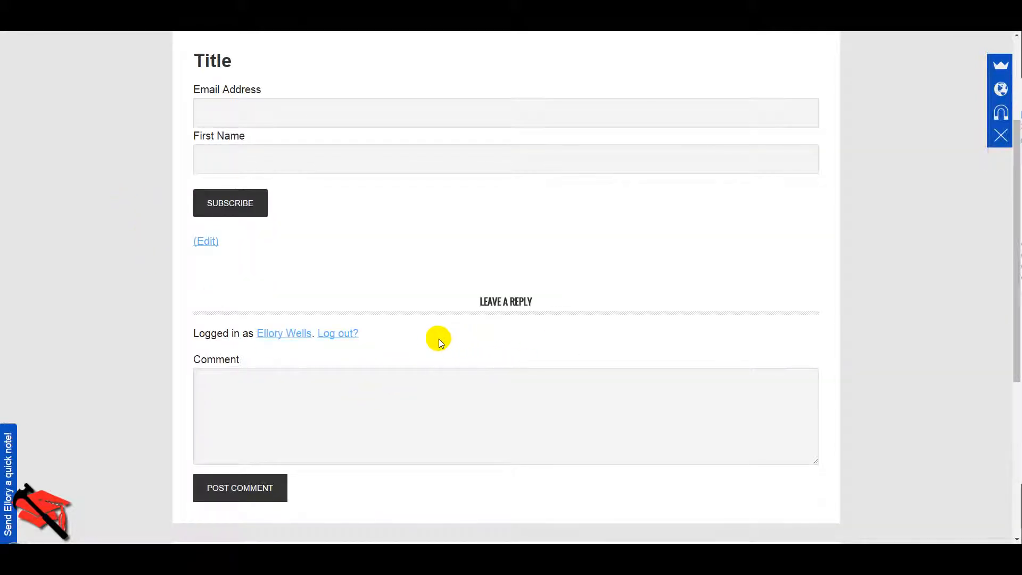
pyautogui.scroll(-6, 439, 338)
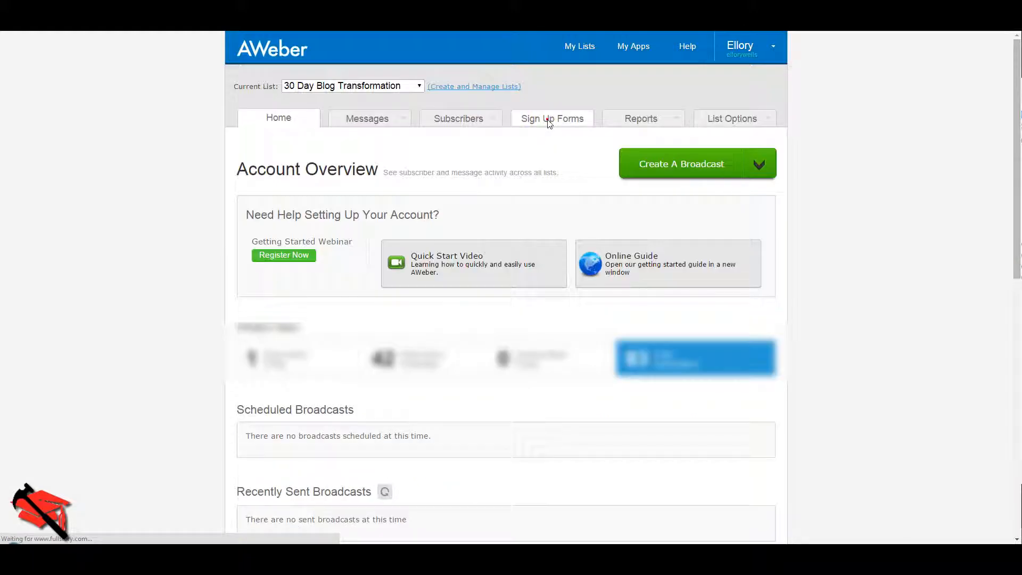
# - In AWeber, start creating a sign up form for the 30 Day Blog Transformation list
pyautogui.click(547, 120)
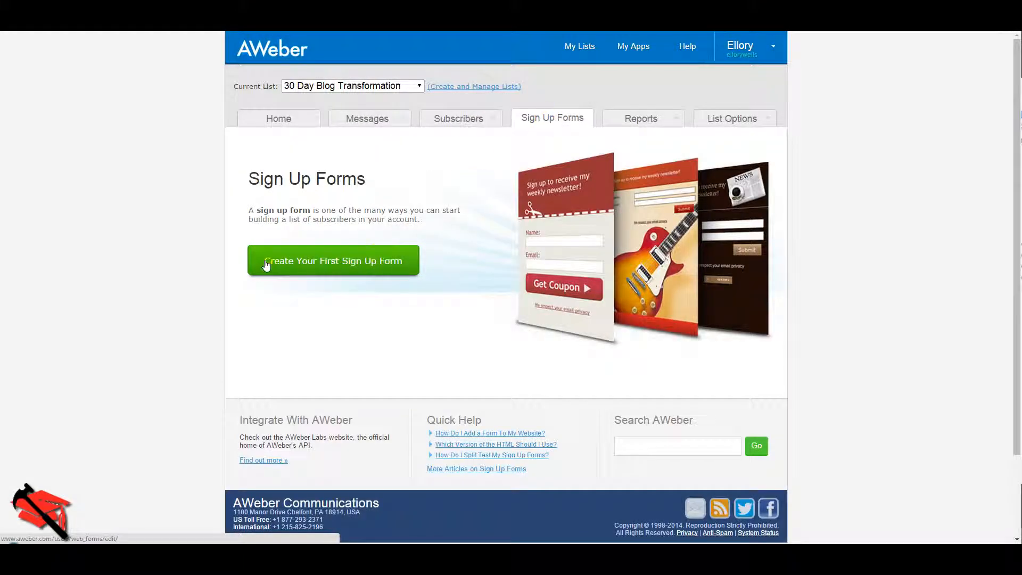
pyautogui.click(264, 260)
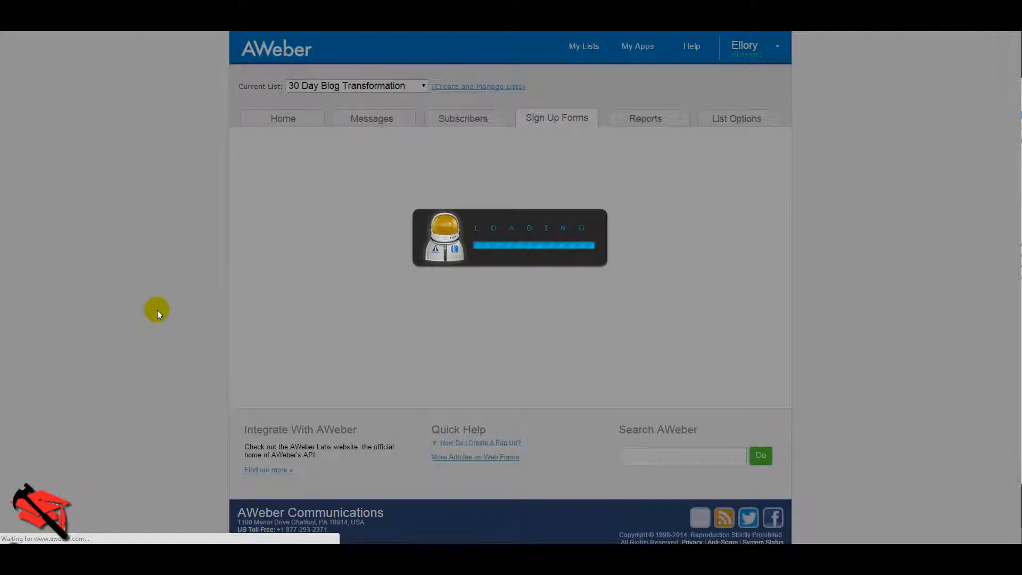
pyautogui.scroll(-2, 158, 310)
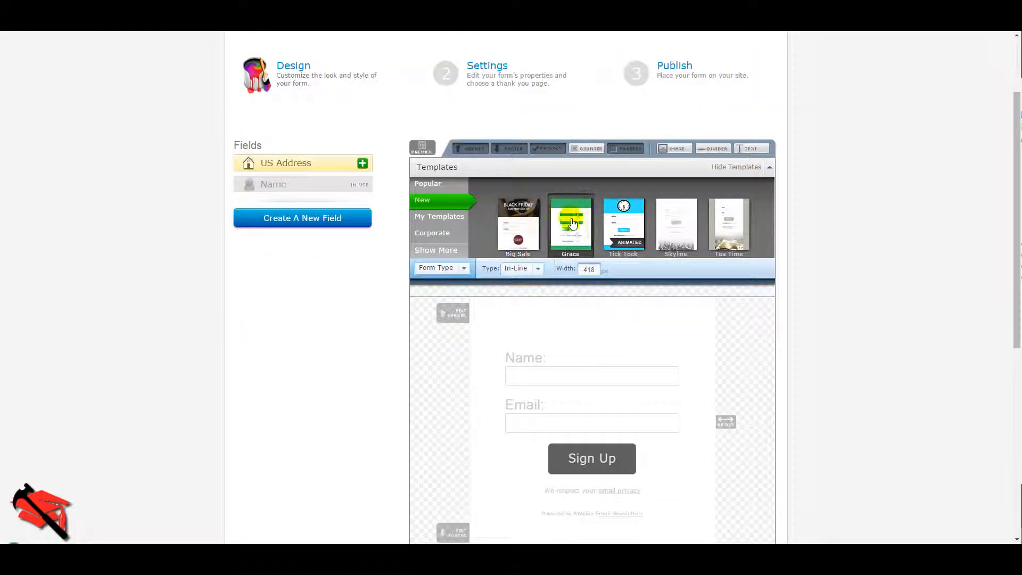
# - Load the corporate Summer template in the Citrus colour scheme and save the form
pyautogui.click(445, 234)
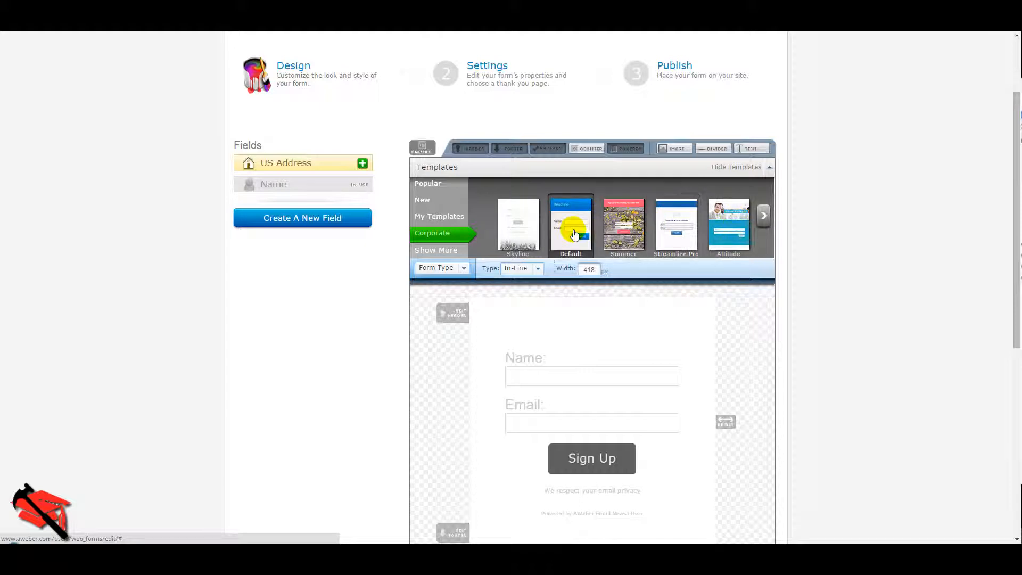
pyautogui.click(631, 221)
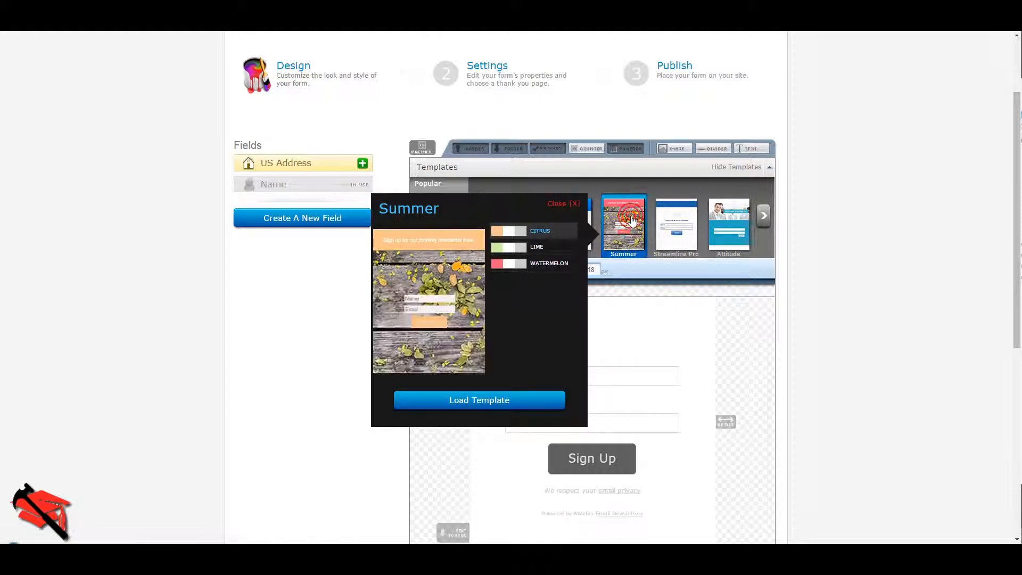
pyautogui.click(495, 400)
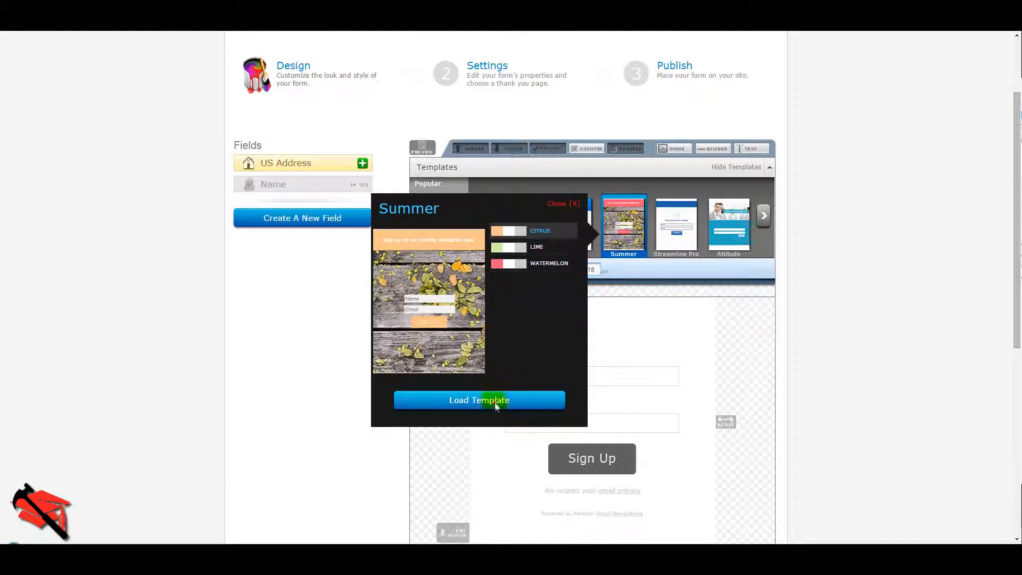
pyautogui.scroll(-4, 479, 372)
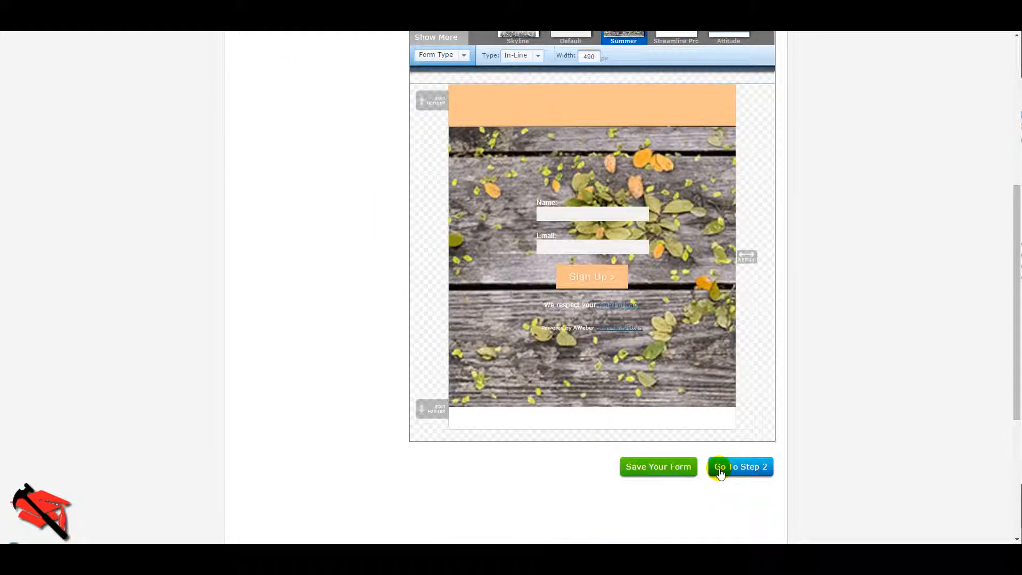
pyautogui.click(655, 469)
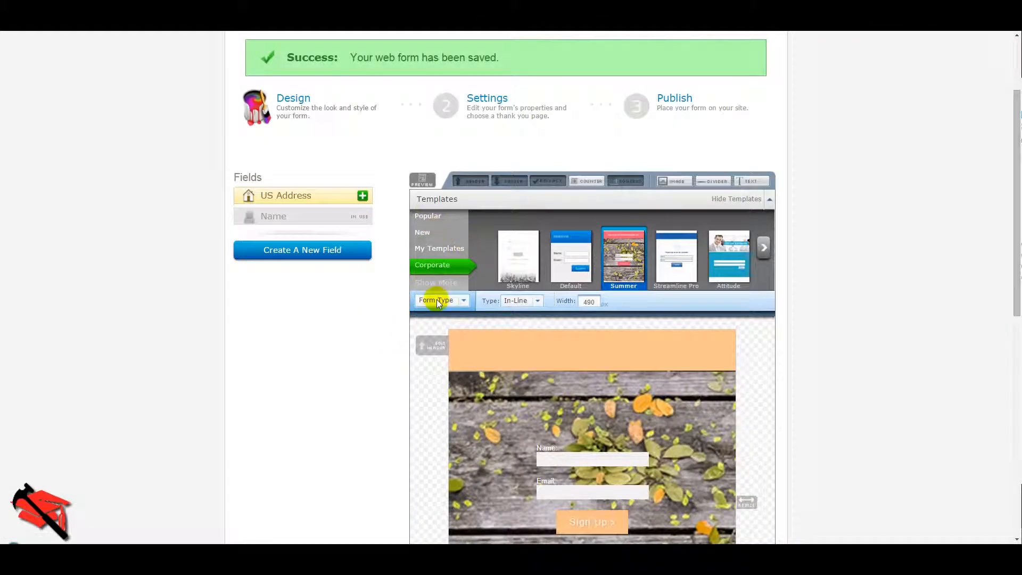
# - Proceed to the form's basic settings and name the form "Demo"
pyautogui.scroll(-5, 532, 373)
pyautogui.click(737, 498)
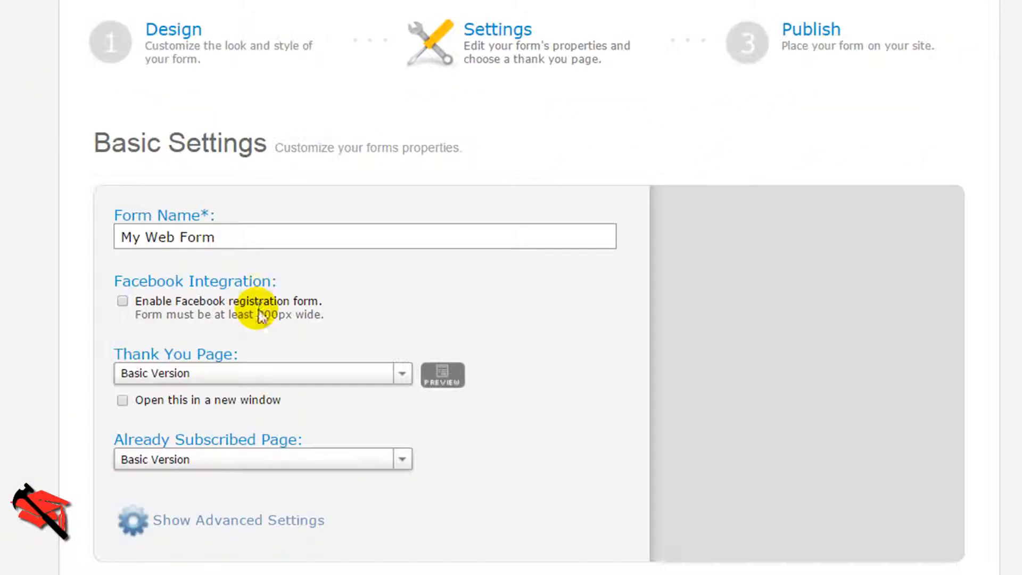
pyautogui.moveTo(350, 338); pyautogui.dragTo(243, 343)
pyautogui.moveTo(89, 245); pyautogui.dragTo(86, 244)
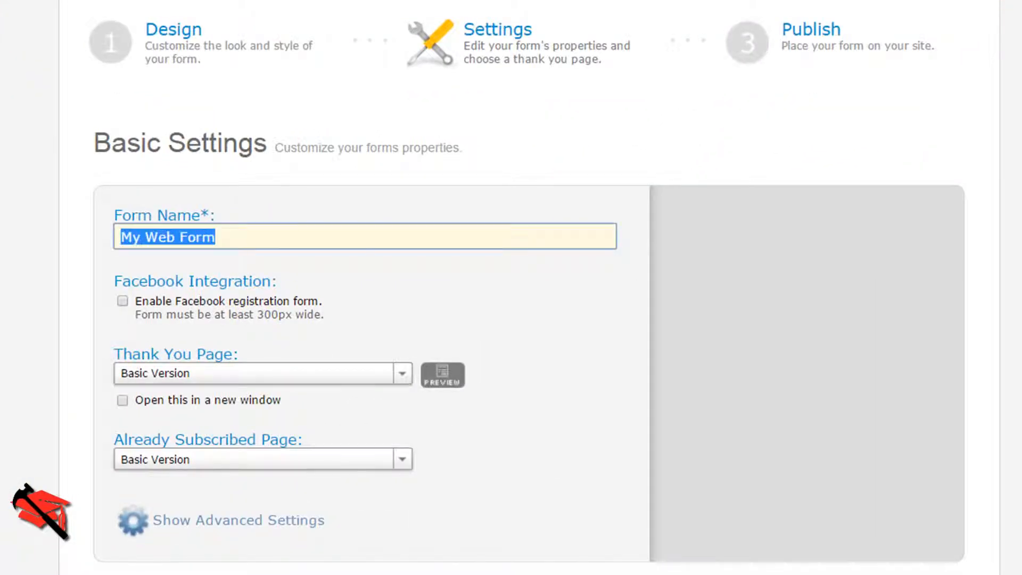
pyautogui.write('Demo')
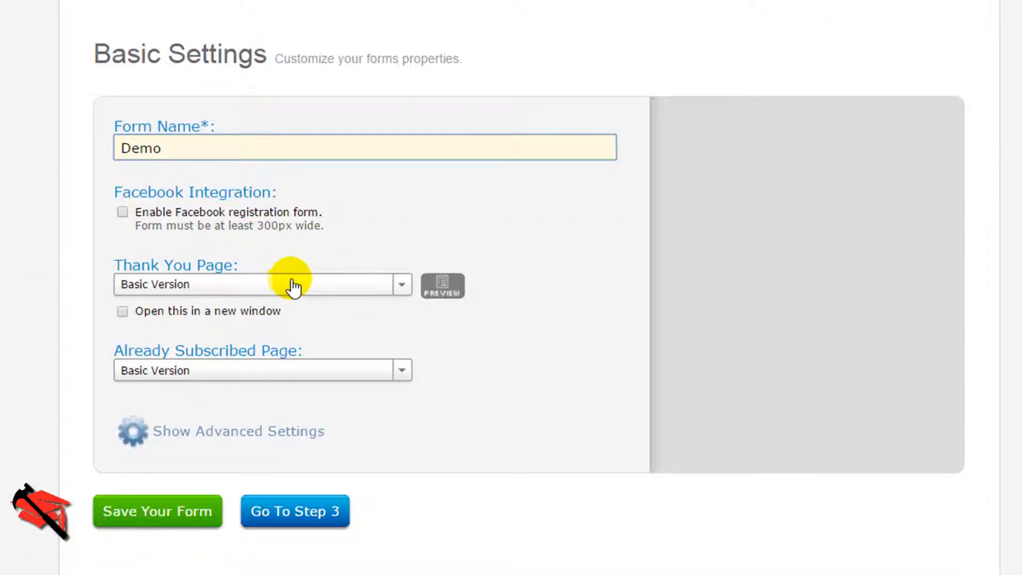
pyautogui.click(402, 284)
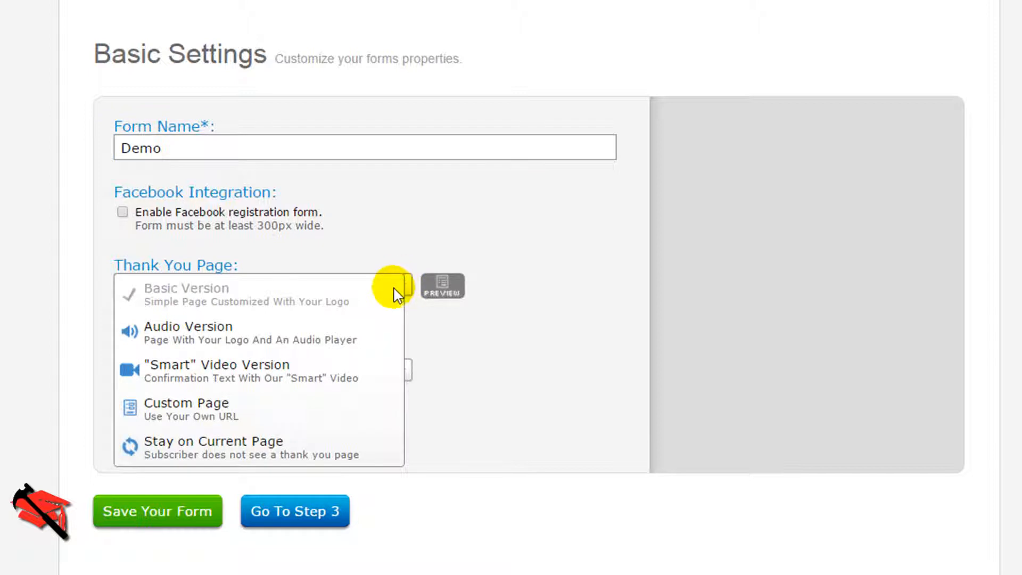
pyautogui.click(282, 423)
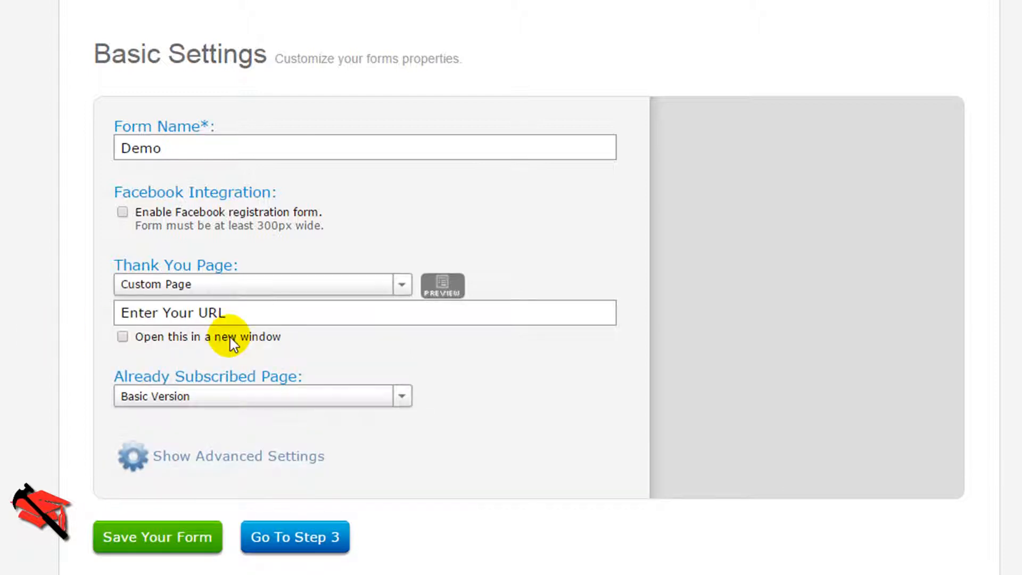
pyautogui.click(230, 319)
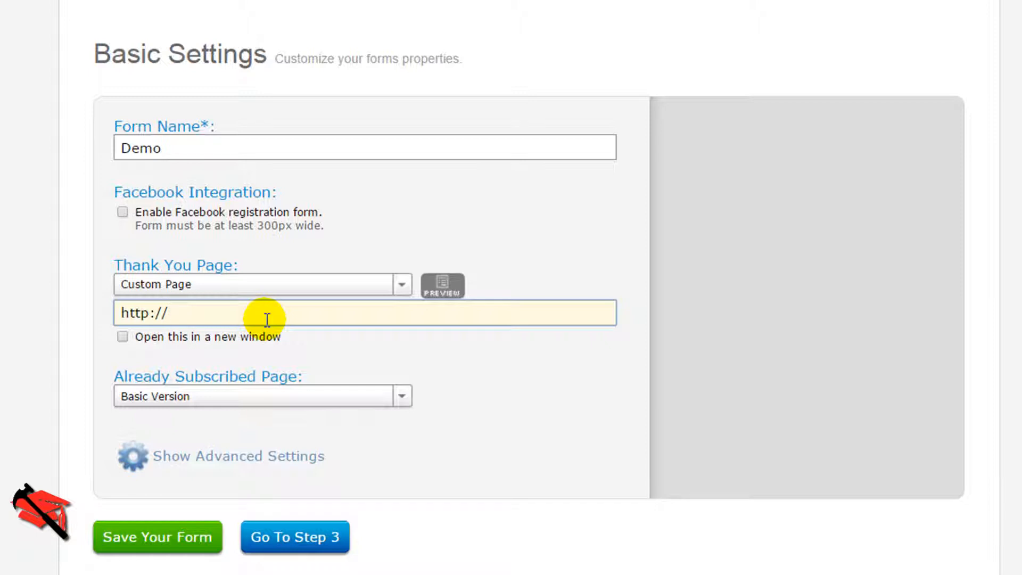
pyautogui.write('www.ellorywells.com/thank-you')
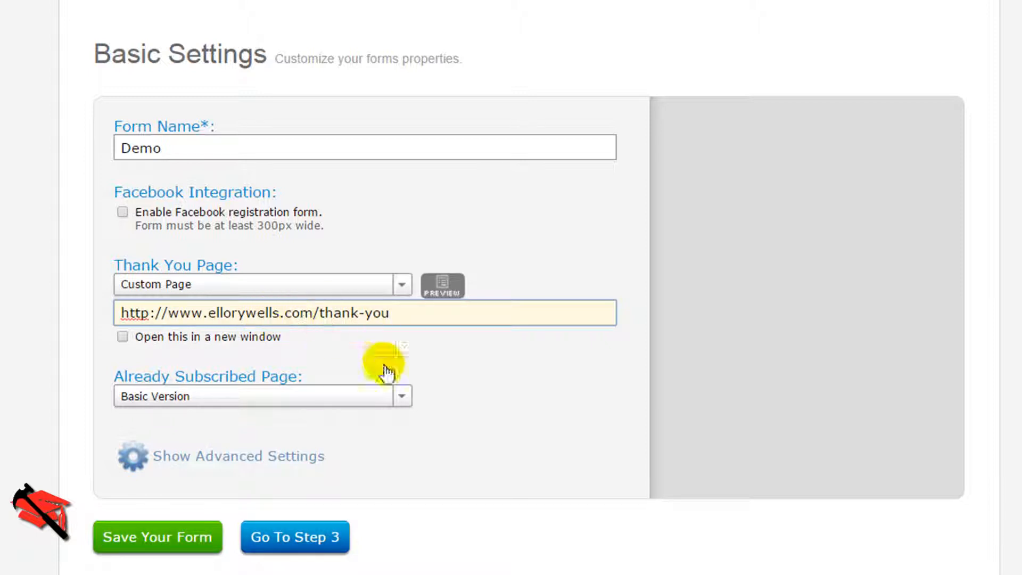
# - Show the form's advanced settings and check the choices for the message new subscribers start on
pyautogui.click(236, 458)
pyautogui.scroll(-6, 236, 459)
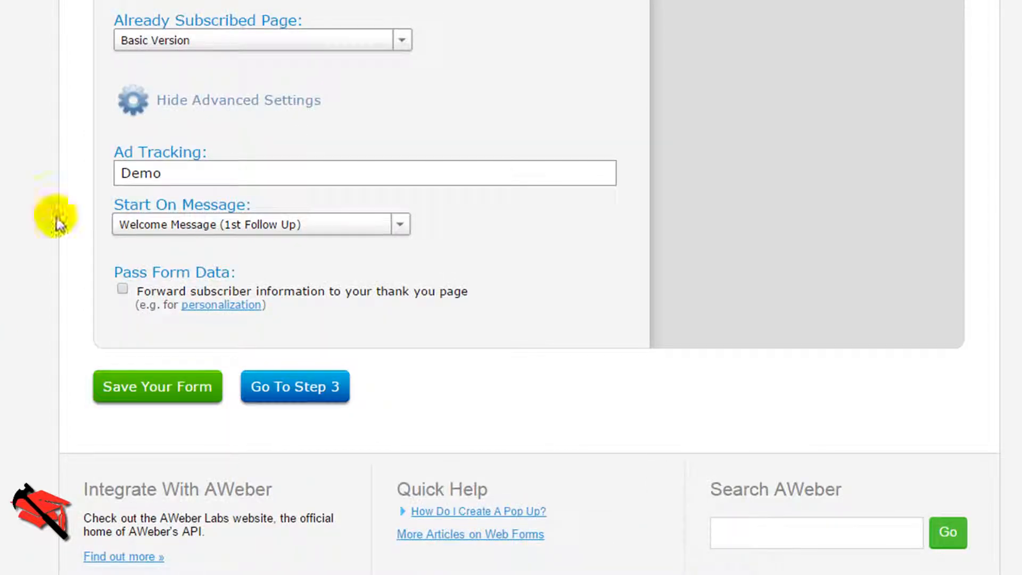
pyautogui.click(400, 226)
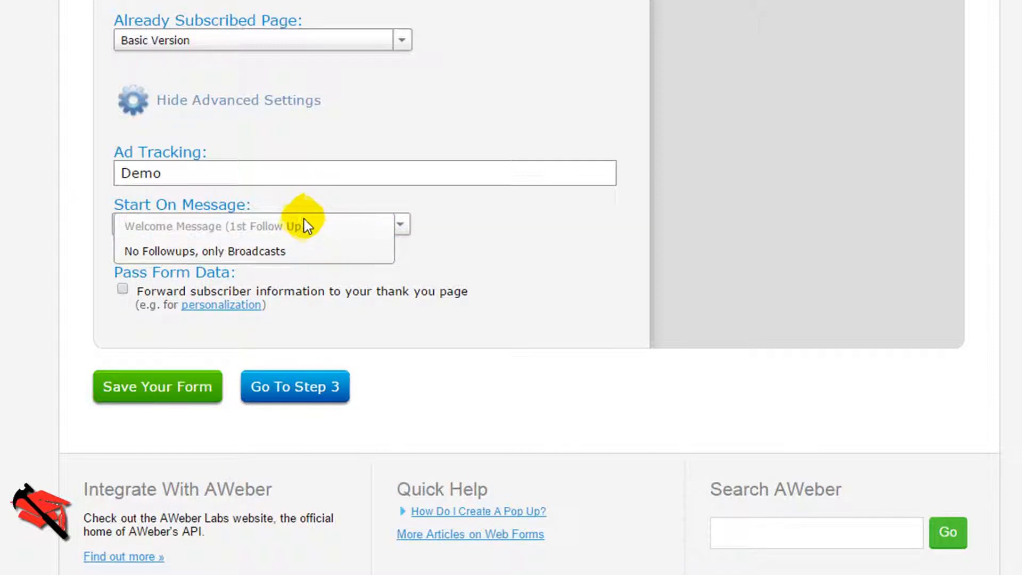
pyautogui.click(449, 228)
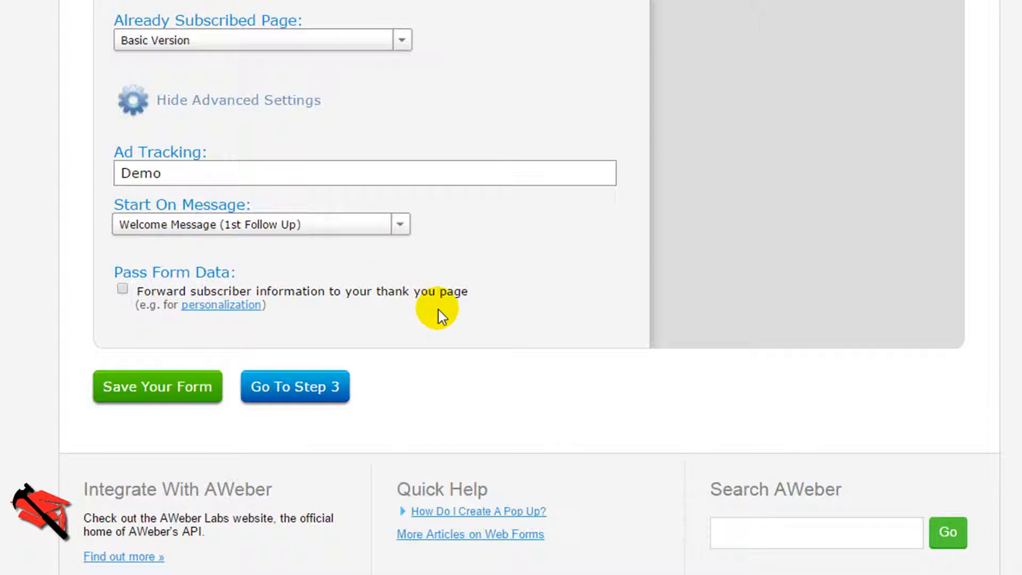
# - Proceed to publishing, save the form, and display the JavaScript snippet for installing it yourself
pyautogui.click(295, 387)
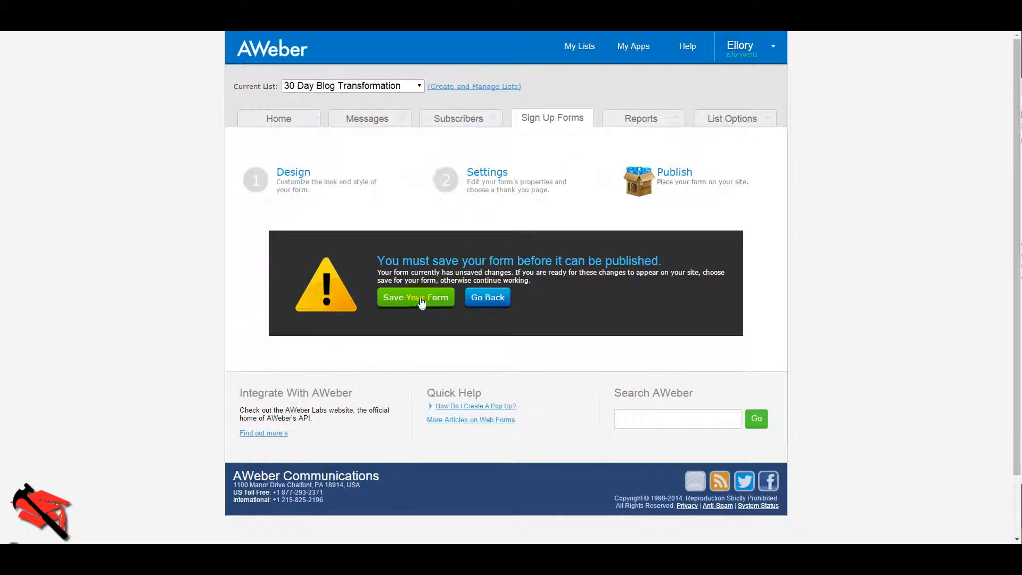
pyautogui.click(421, 300)
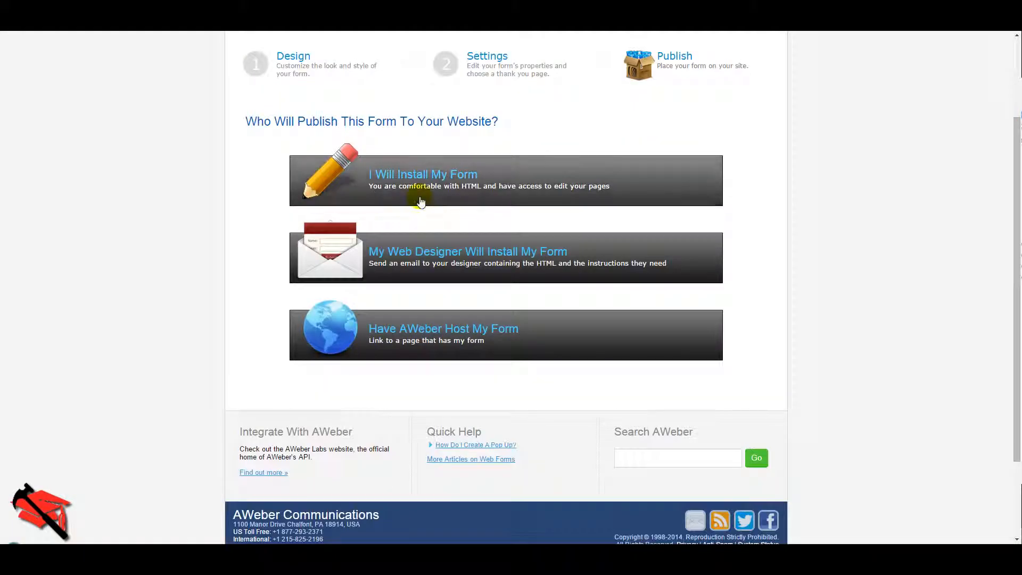
pyautogui.click(423, 176)
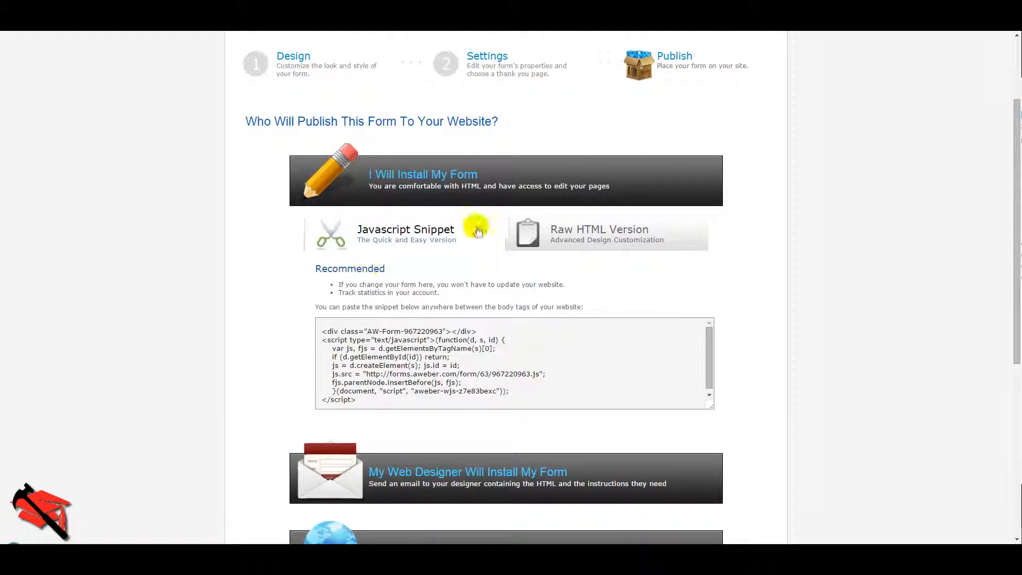
# - Copy AWeber's raw HTML form code into the WordPress page's HTML below the MailChimp form, preceded by the line "Other features and benefits"
pyautogui.click(615, 229)
pyautogui.click(459, 351)
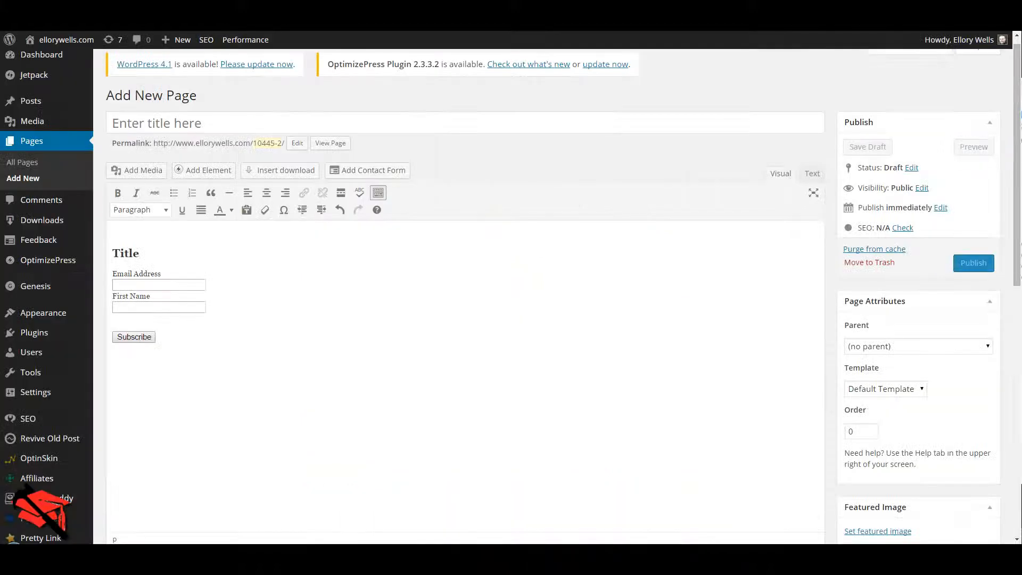
pyautogui.click(813, 173)
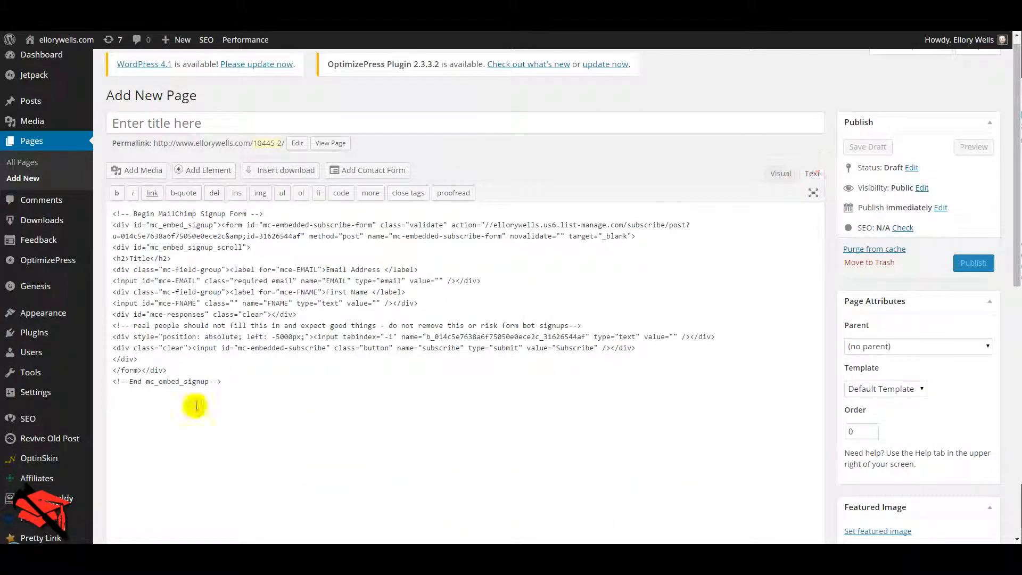
pyautogui.click(227, 382)
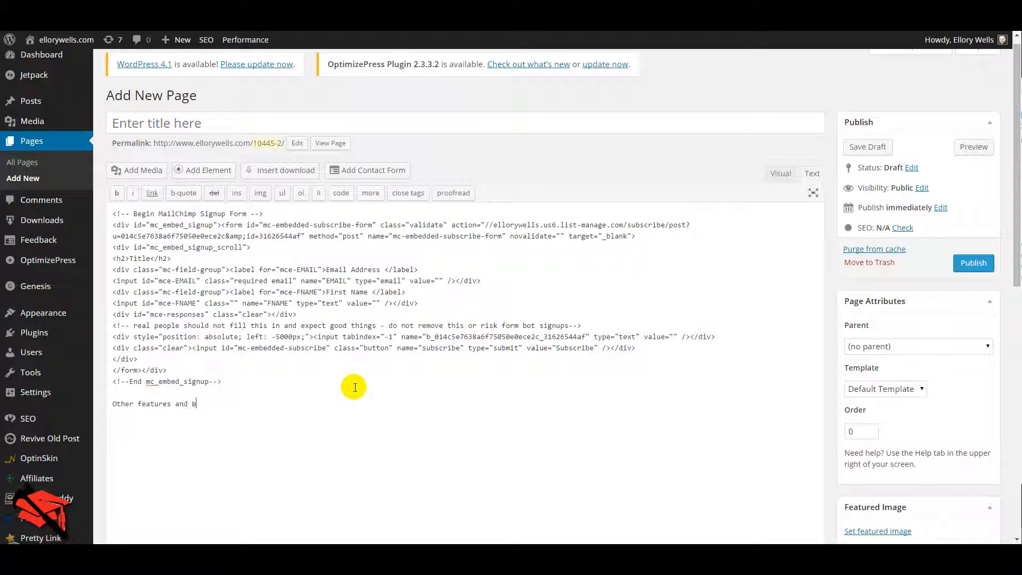
pyautogui.hotkey('ctrl', 'v')
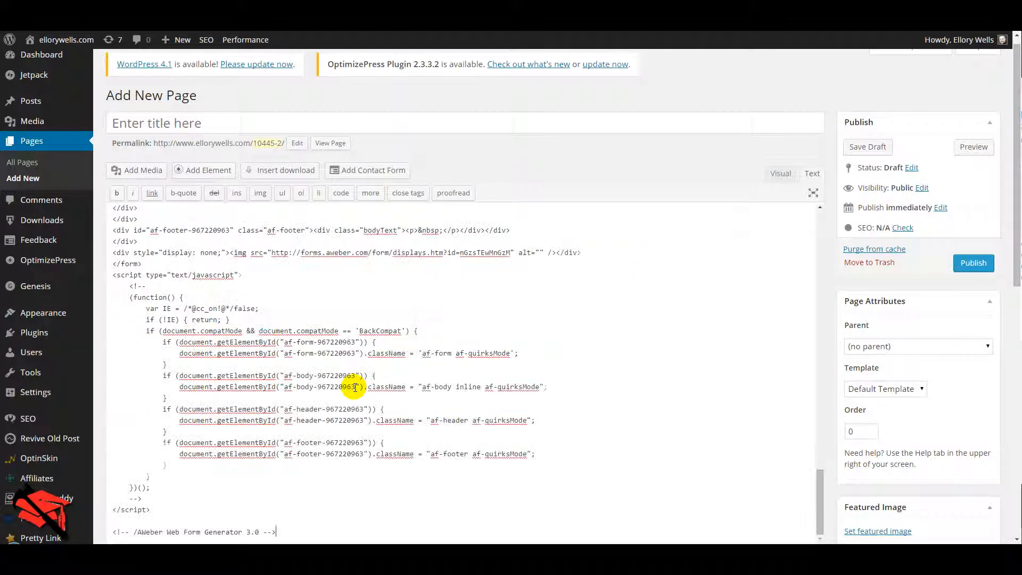
pyautogui.click(779, 174)
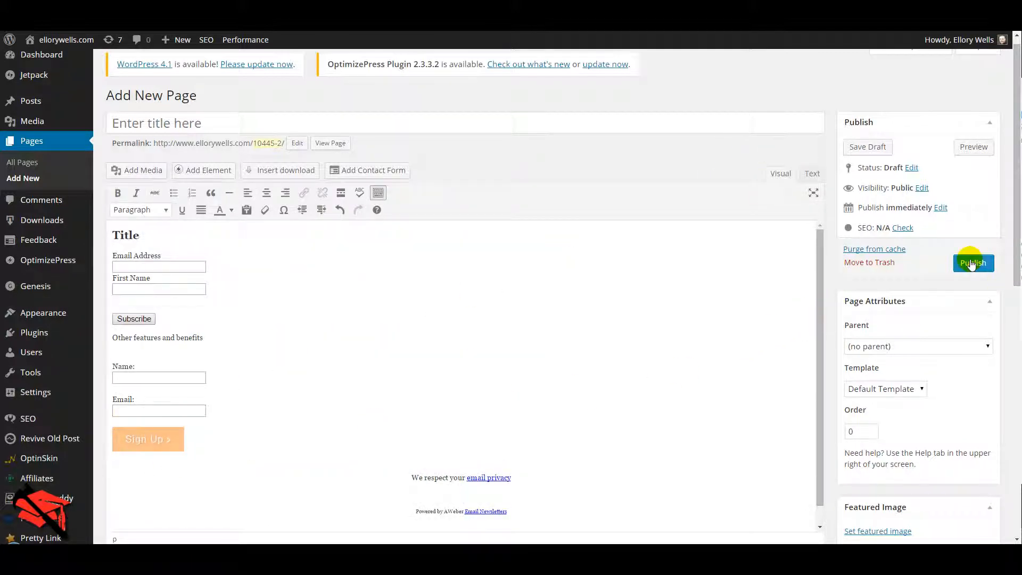
# - Preview the page and check how the MailChimp and AWeber signup forms are displayed
pyautogui.click(973, 149)
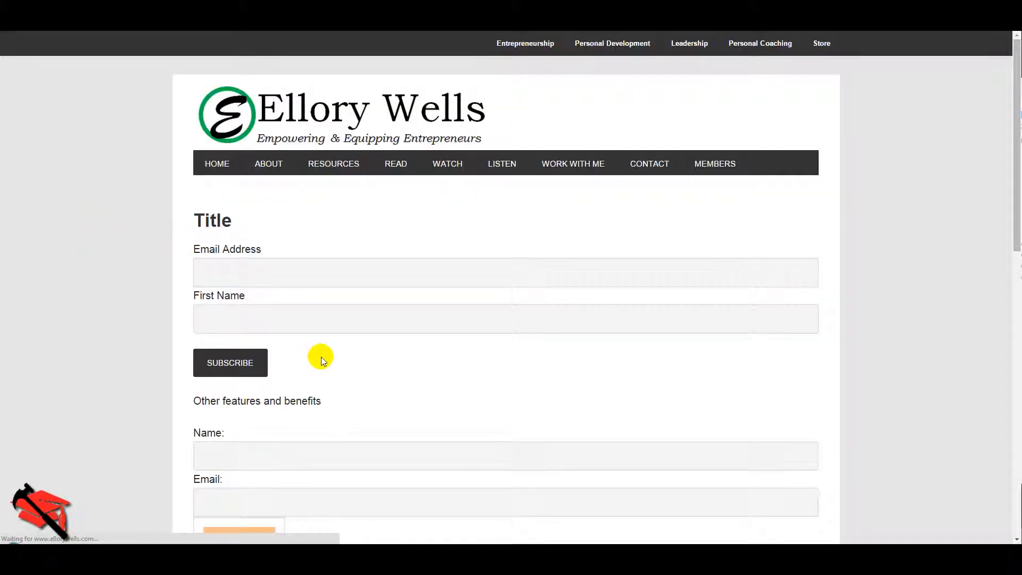
pyautogui.moveTo(297, 365); pyautogui.dragTo(111, 225)
pyautogui.click(111, 225)
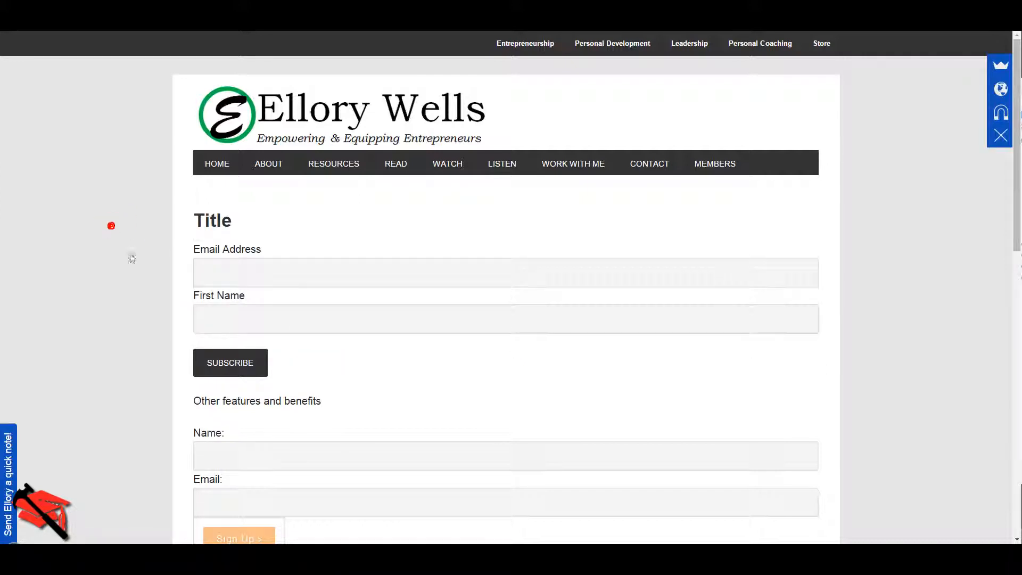
pyautogui.scroll(-3, 80, 378)
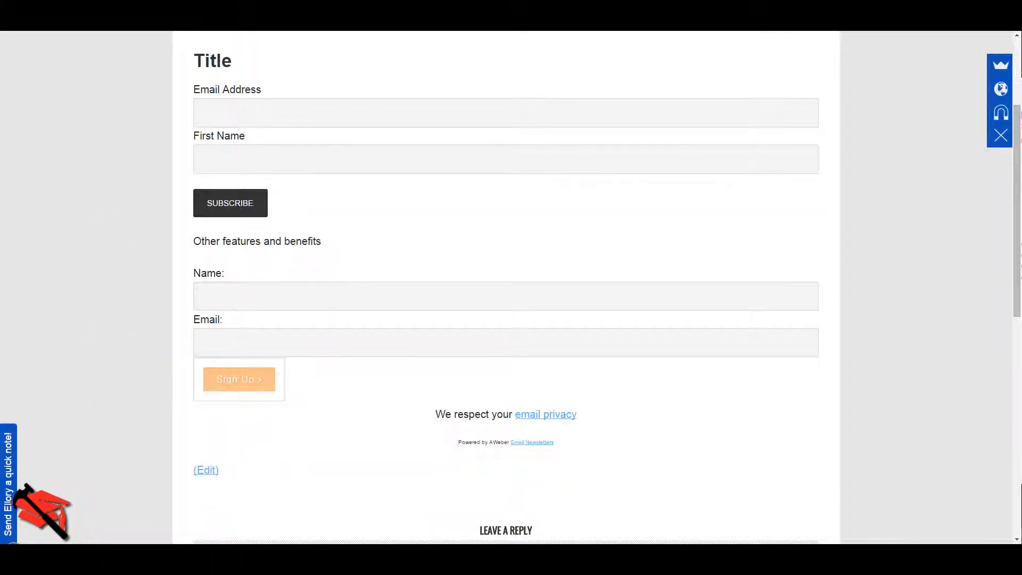
# - Review MailChimp's Classic embedded form code, and compare it with AWeber's raw HTML version
pyautogui.click(213, 16)
pyautogui.click(560, 458)
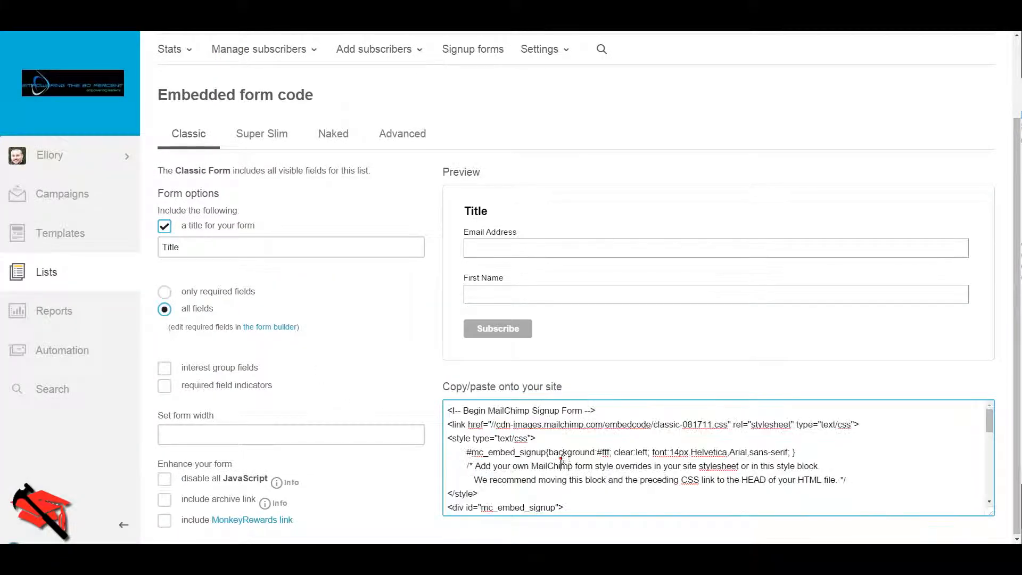
pyautogui.scroll(-2, 560, 458)
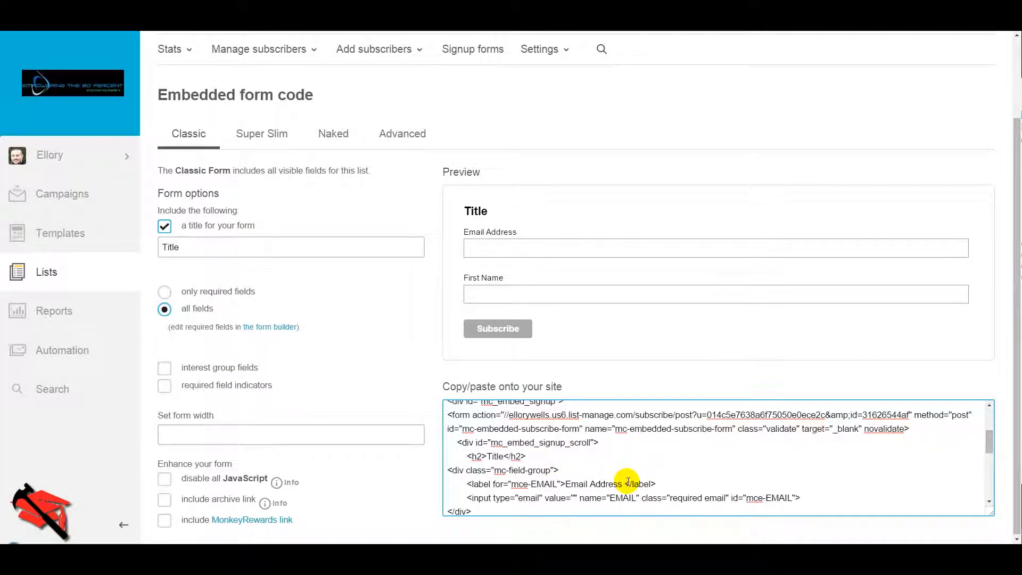
pyautogui.scroll(-1, 627, 480)
pyautogui.scroll(-2, 628, 480)
pyautogui.scroll(10, 624, 475)
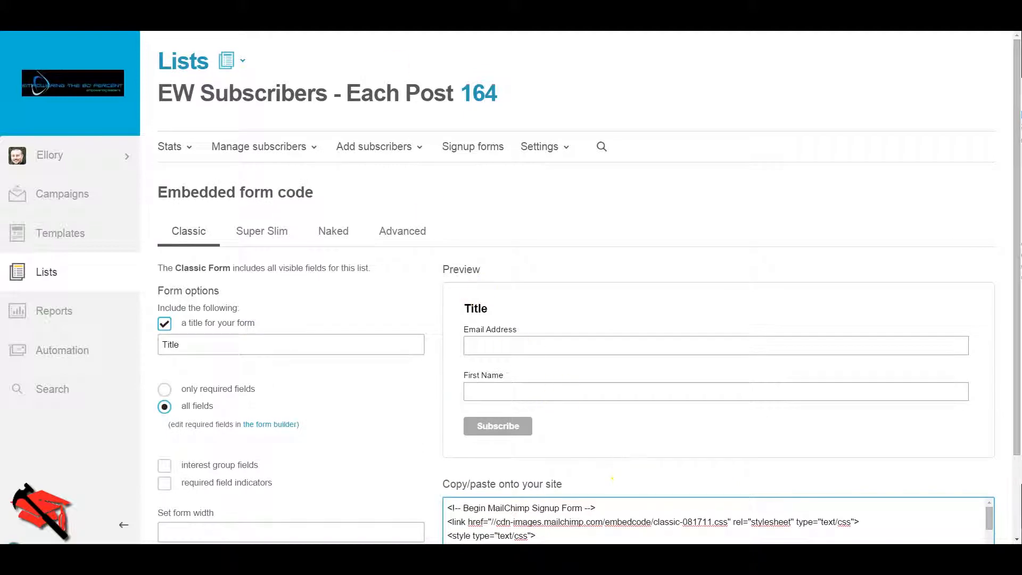
pyautogui.click(532, 16)
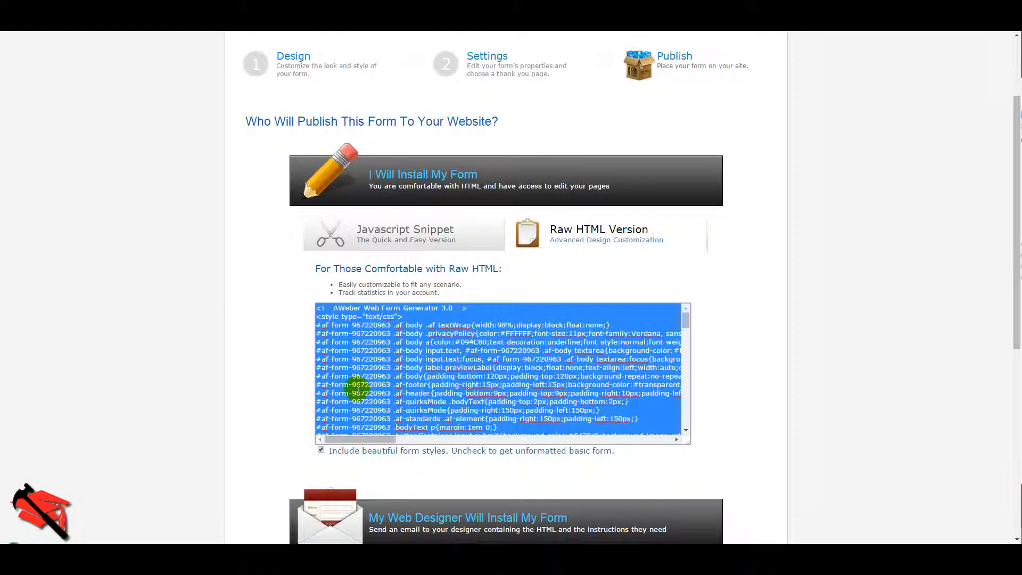
pyautogui.scroll(-2, 354, 389)
pyautogui.scroll(2, 313, 322)
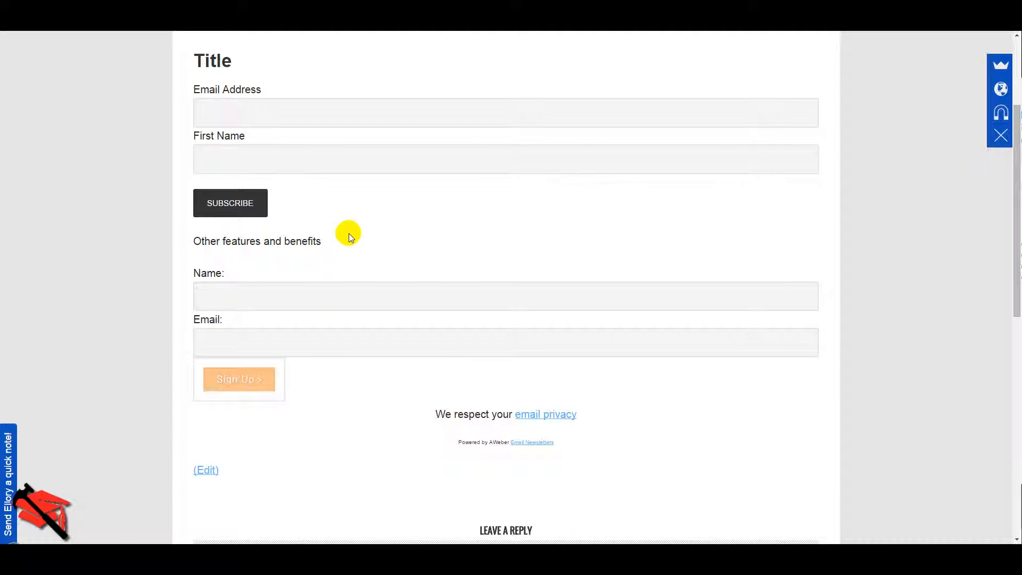
# - Return to the page preview and examine its layout from the site header down to the comment section
pyautogui.scroll(2, 117, 287)
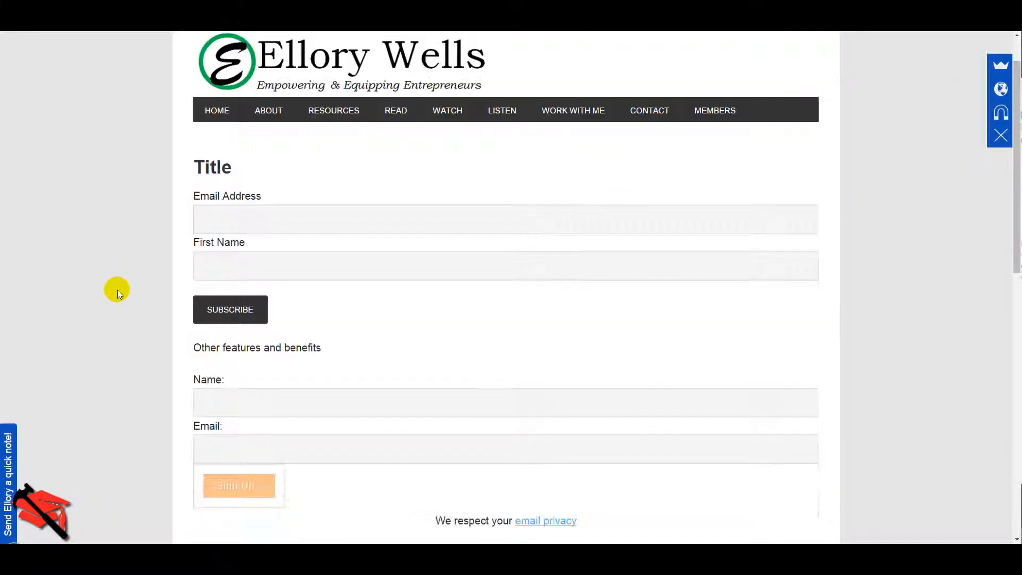
pyautogui.scroll(-5, 118, 290)
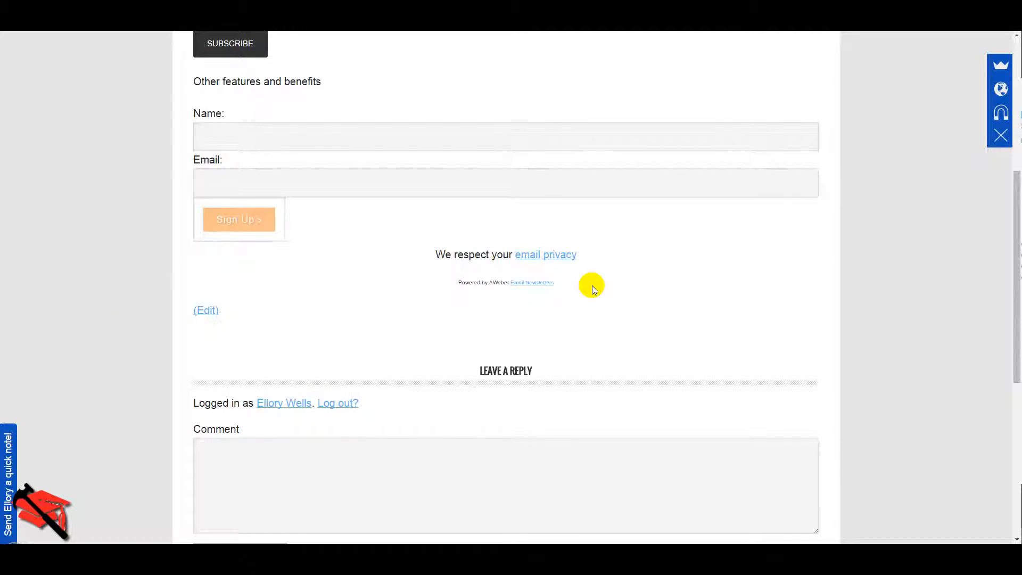
pyautogui.scroll(4, 117, 280)
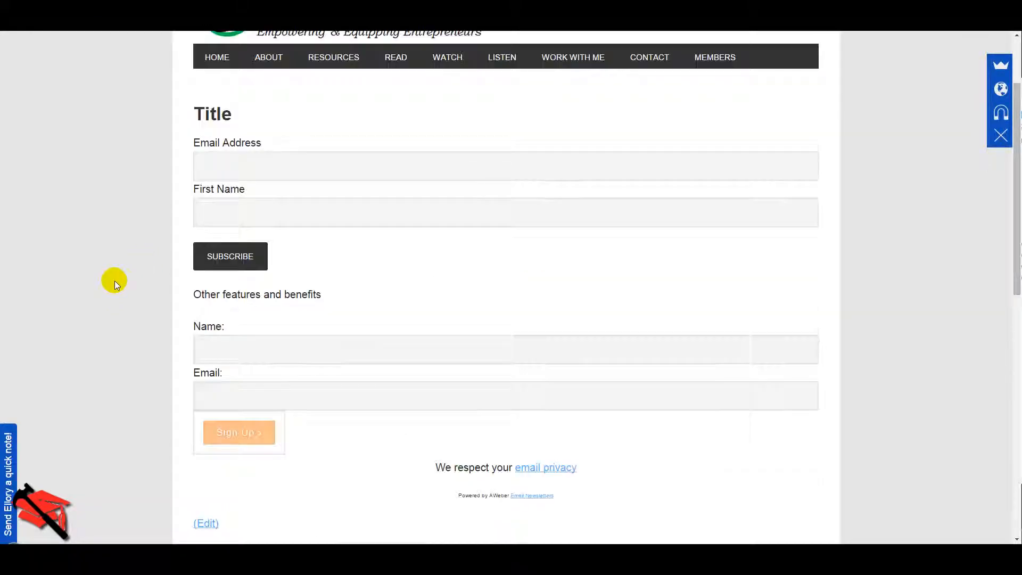
pyautogui.scroll(-2, 123, 276)
pyautogui.scroll(4, 122, 277)
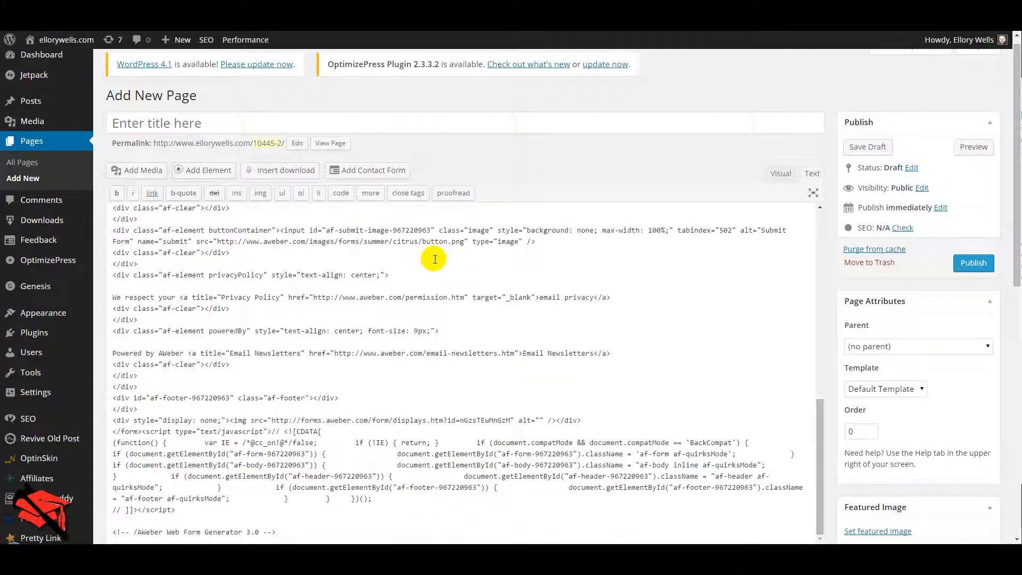
# - Insert blank lines above the MailChimp form code in the WordPress page's HTML and add the text "feature one" at the very start
pyautogui.scroll(8, 269, 270)
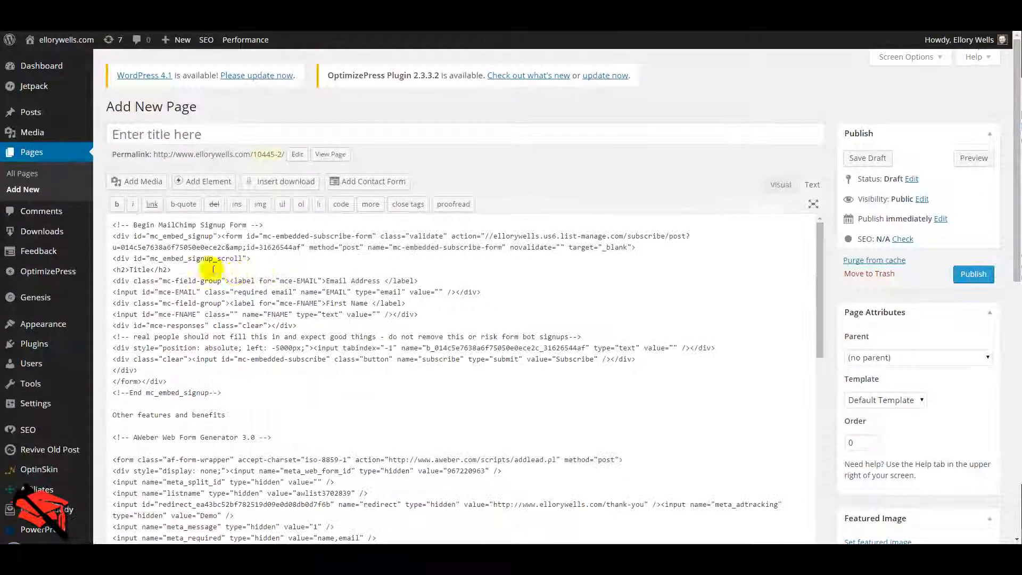
pyautogui.click(113, 225)
pyautogui.press('Return')
pyautogui.press('Return')
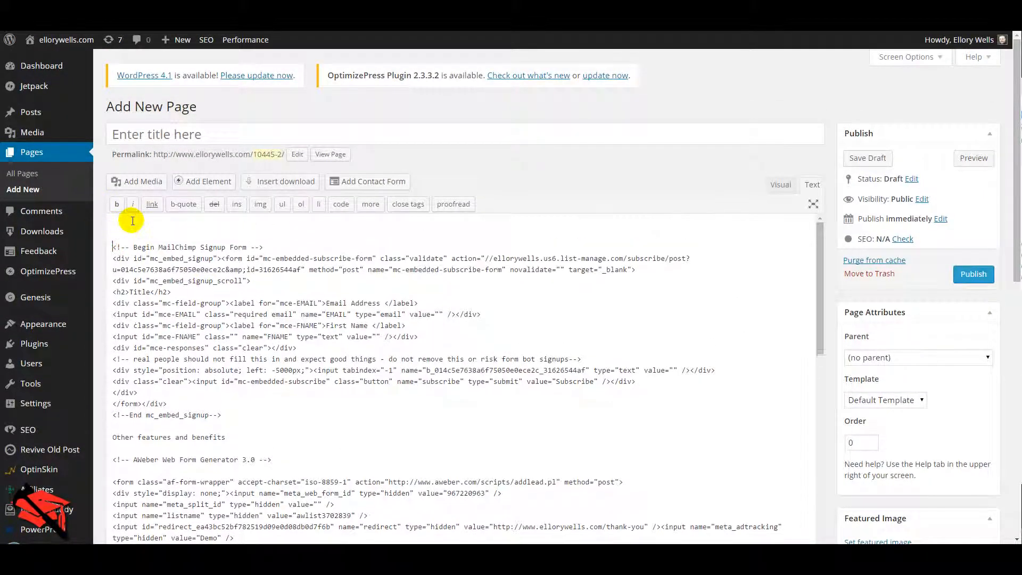
pyautogui.press('Return')
pyautogui.press('Return')
pyautogui.press('Return')
pyautogui.press('Return')
pyautogui.click(132, 221)
pyautogui.write('feat')
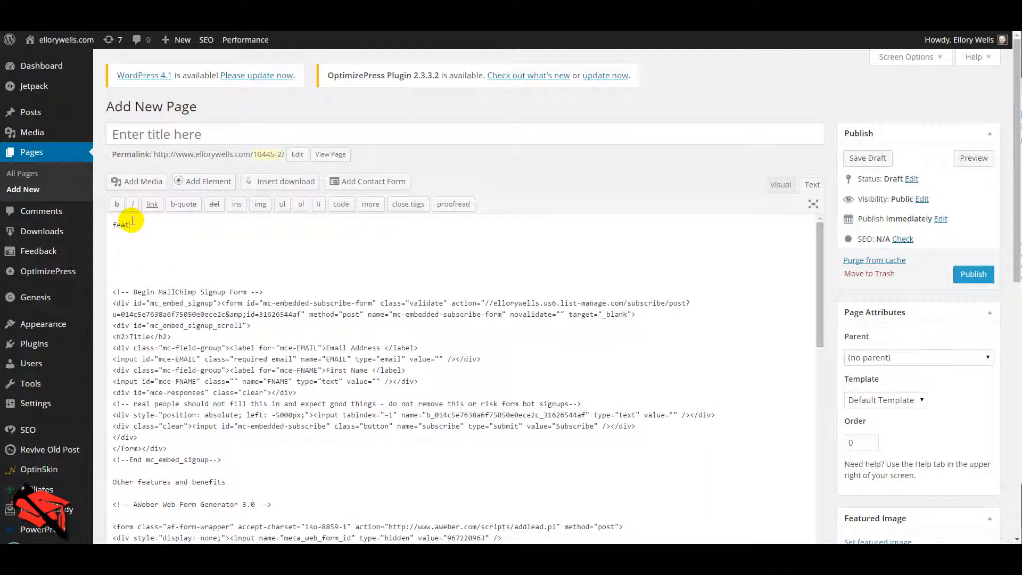
pyautogui.write('ure one')
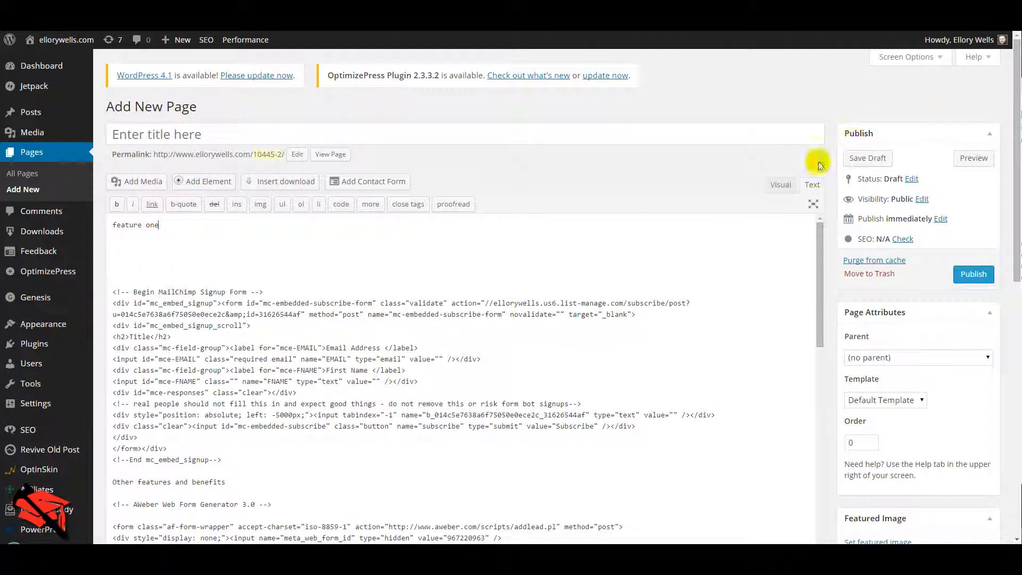
# - Make "feature one" a bulleted list in the visual editor and add a second bullet reading "feature 2"
pyautogui.click(783, 183)
pyautogui.click(154, 244)
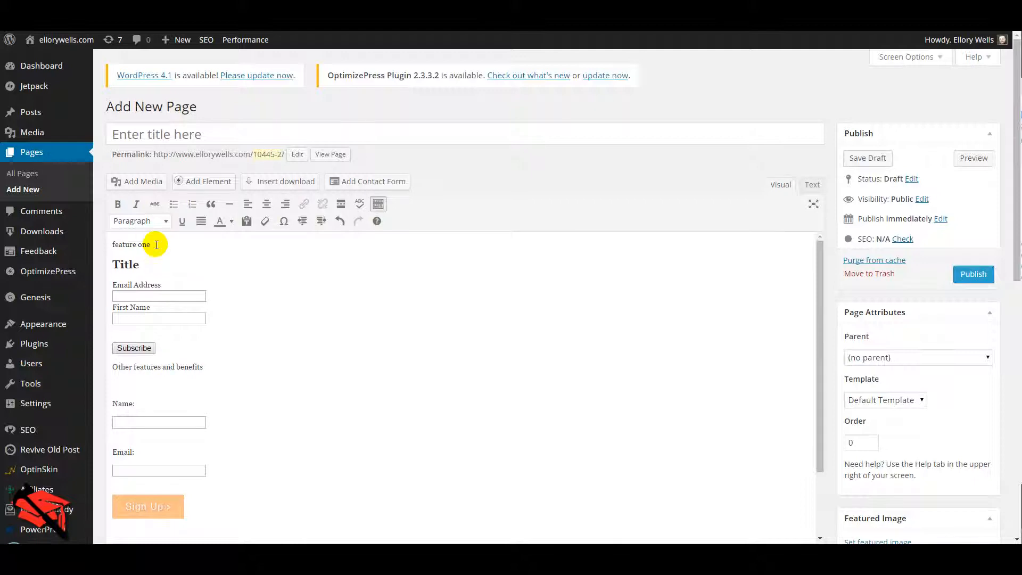
pyautogui.click(173, 206)
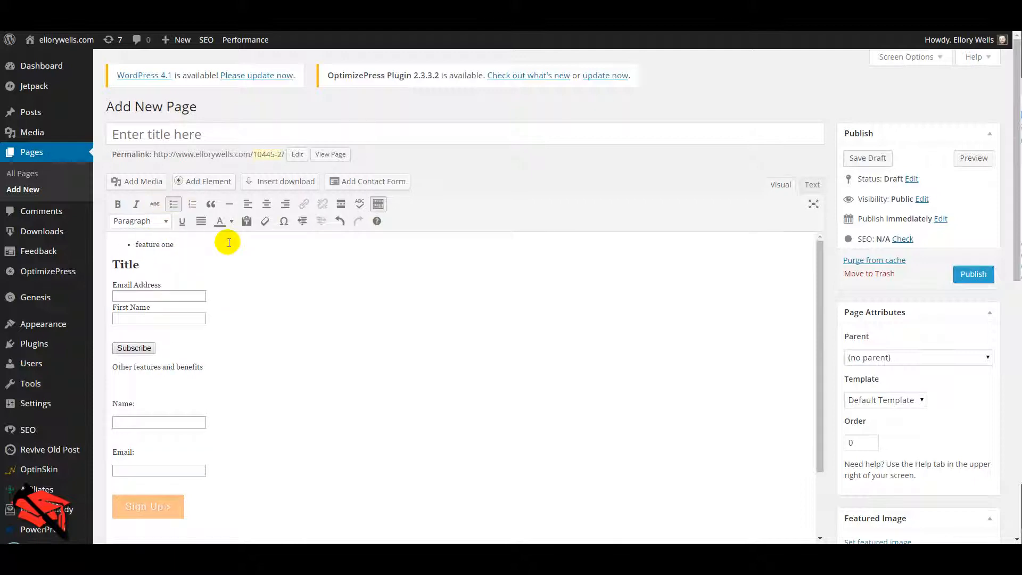
pyautogui.press('Return')
pyautogui.write('feature 2')
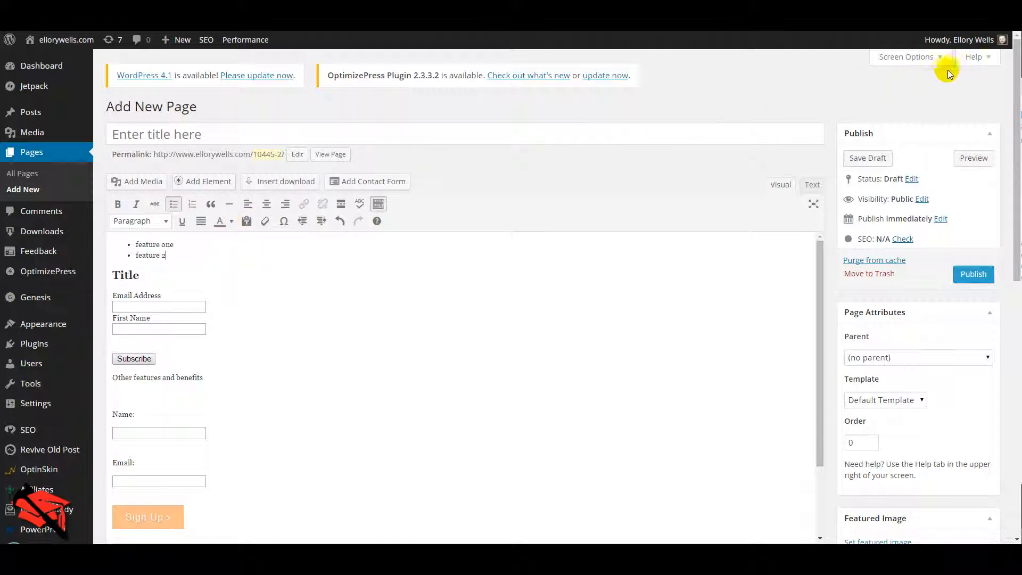
# - Show the page's screen options, expand the Discussion settings, and turn off comments
pyautogui.click(937, 57)
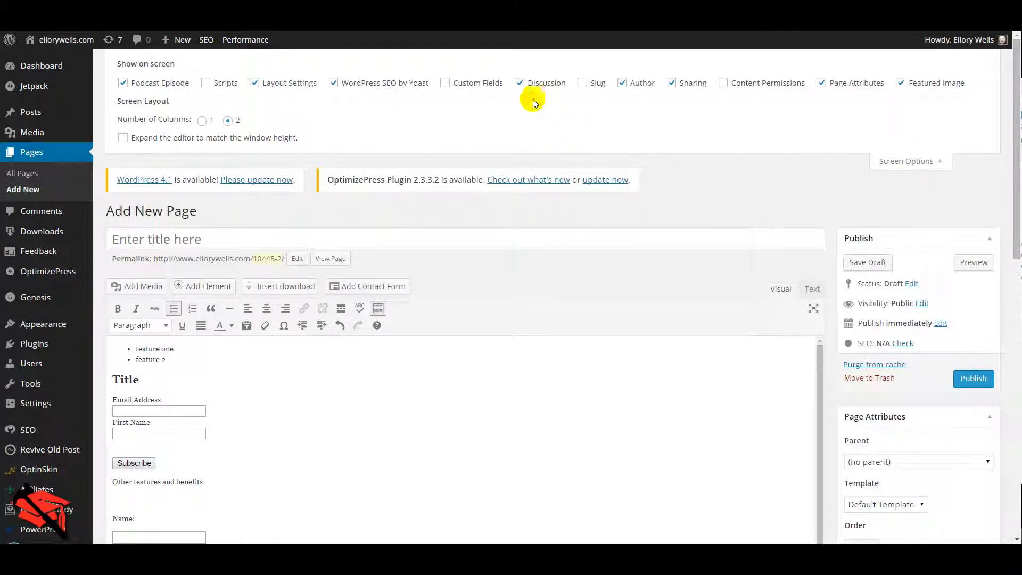
pyautogui.scroll(-15, 440, 199)
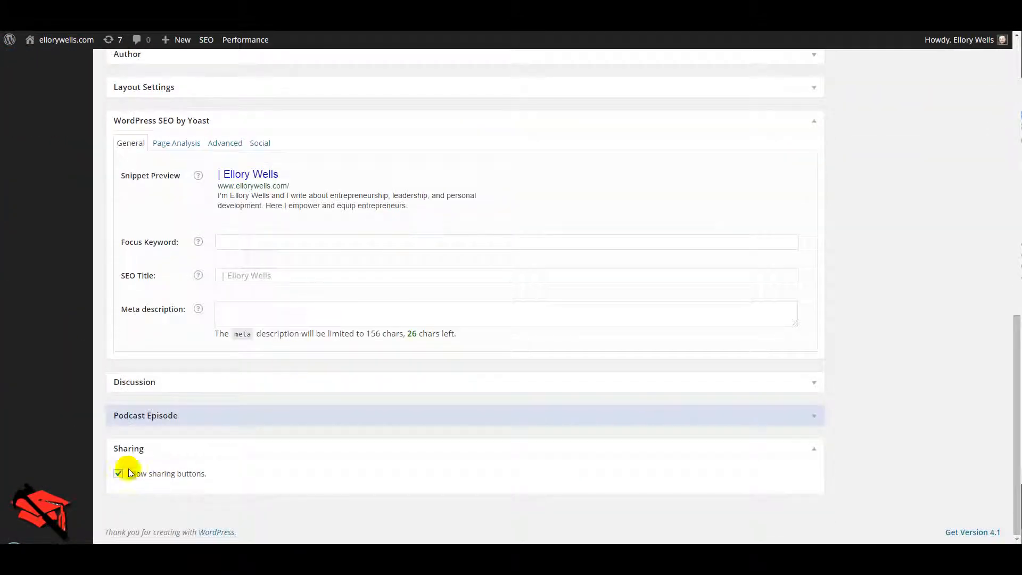
pyautogui.click(815, 383)
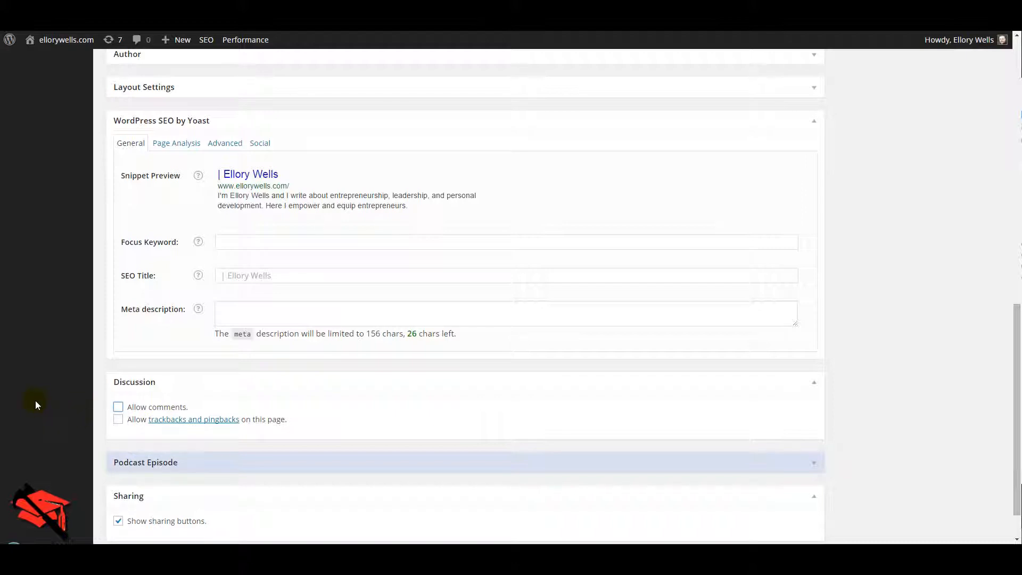
# - Set the page's permalink ending to "demo" and its title to "Demo landing page"
pyautogui.scroll(15, 37, 405)
pyautogui.moveTo(35, 404)
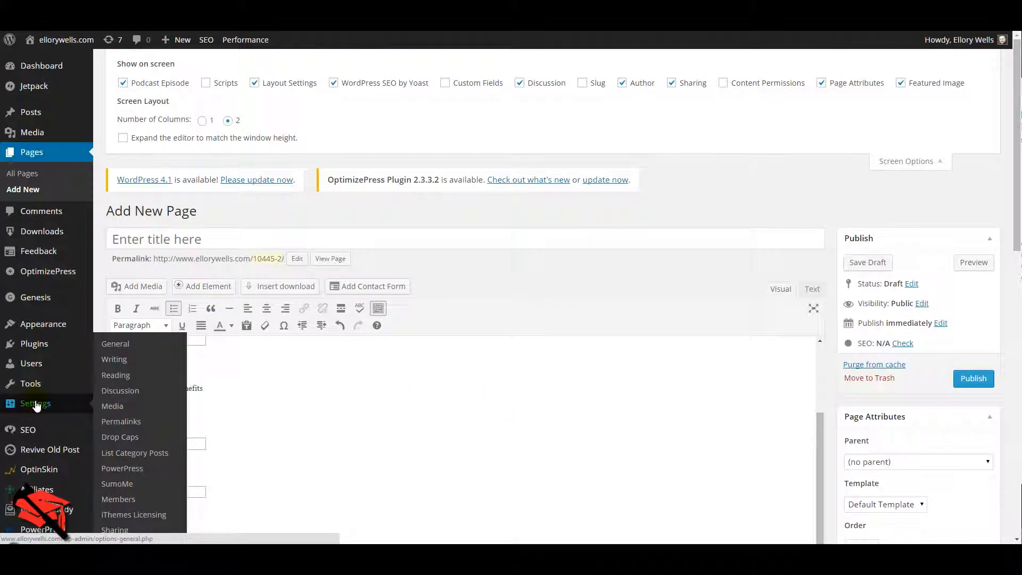
pyautogui.doubleClick(269, 258)
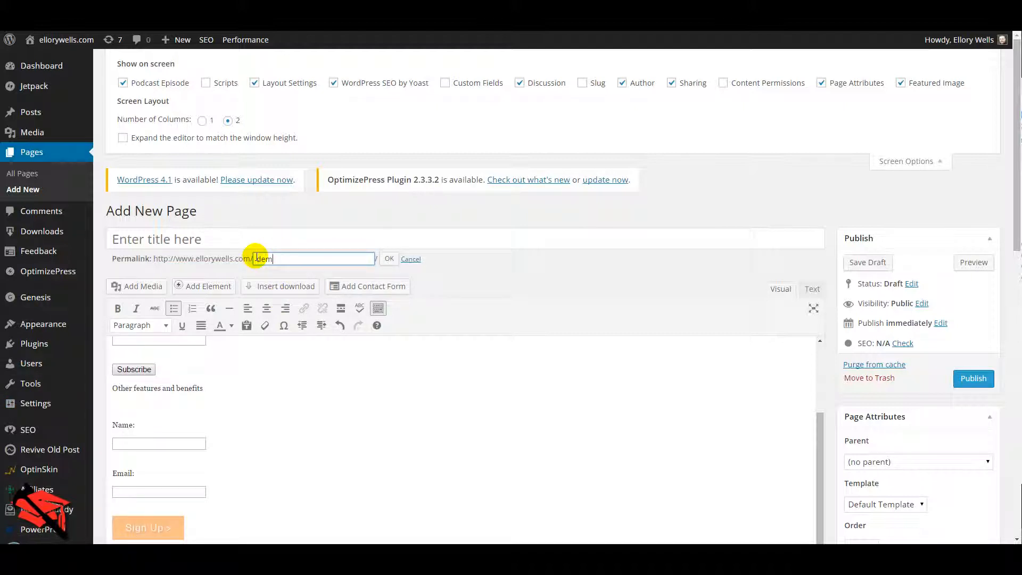
pyautogui.write('demo')
pyautogui.click(436, 240)
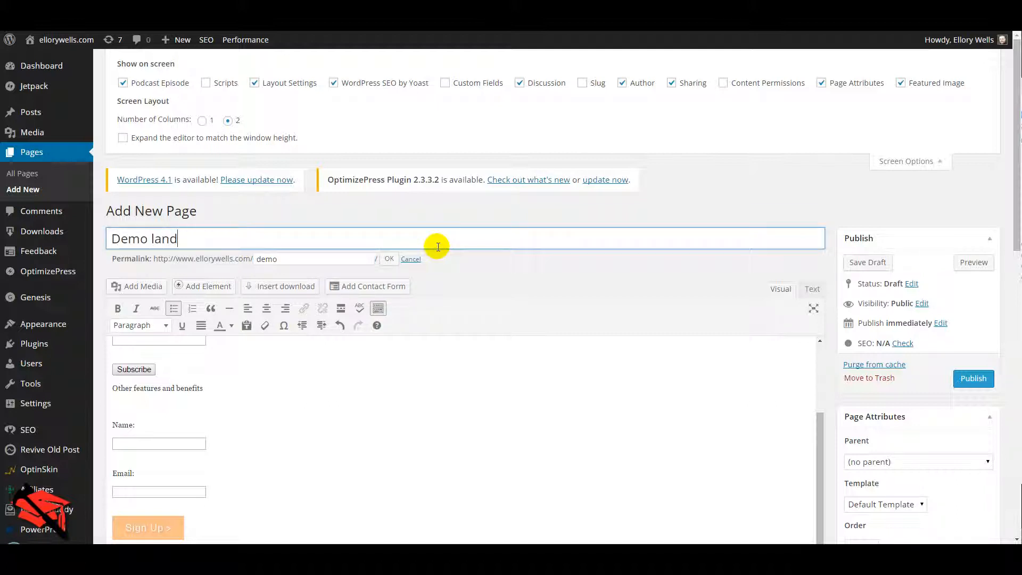
pyautogui.click(389, 258)
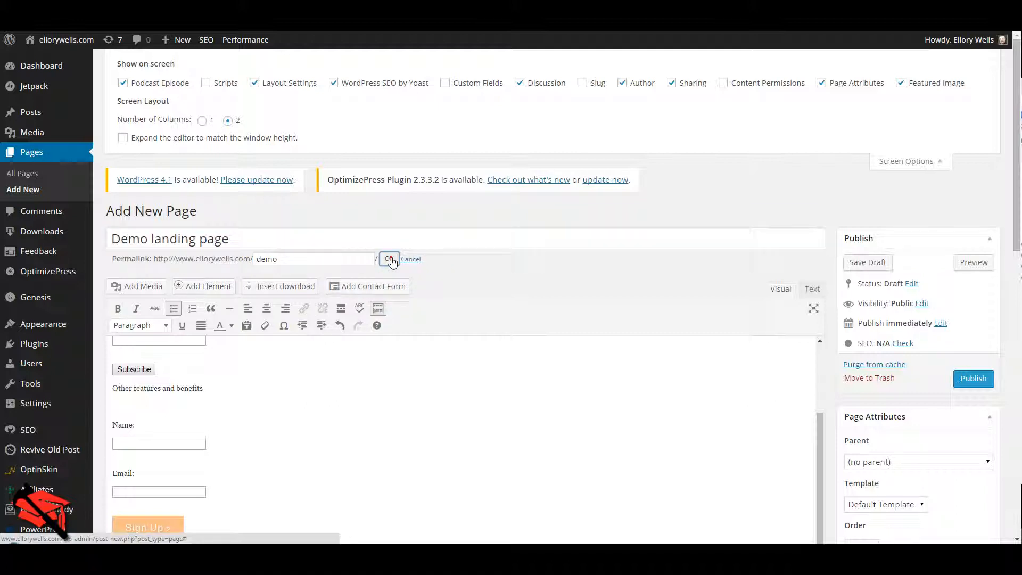
# - Publish the page, dismiss the proofreading notice, and look over the signup forms and comment section in the open preview
pyautogui.click(970, 381)
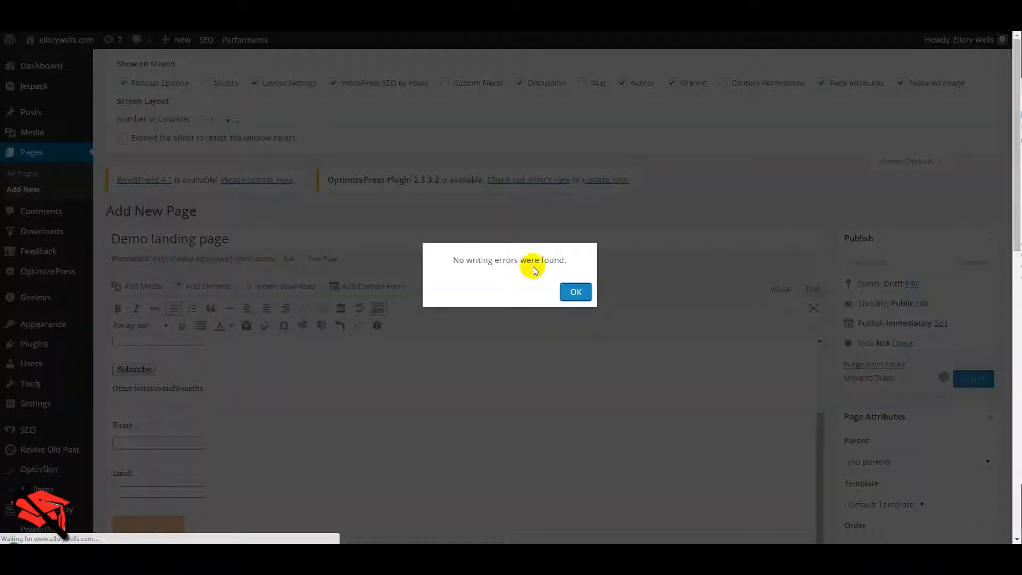
pyautogui.click(574, 291)
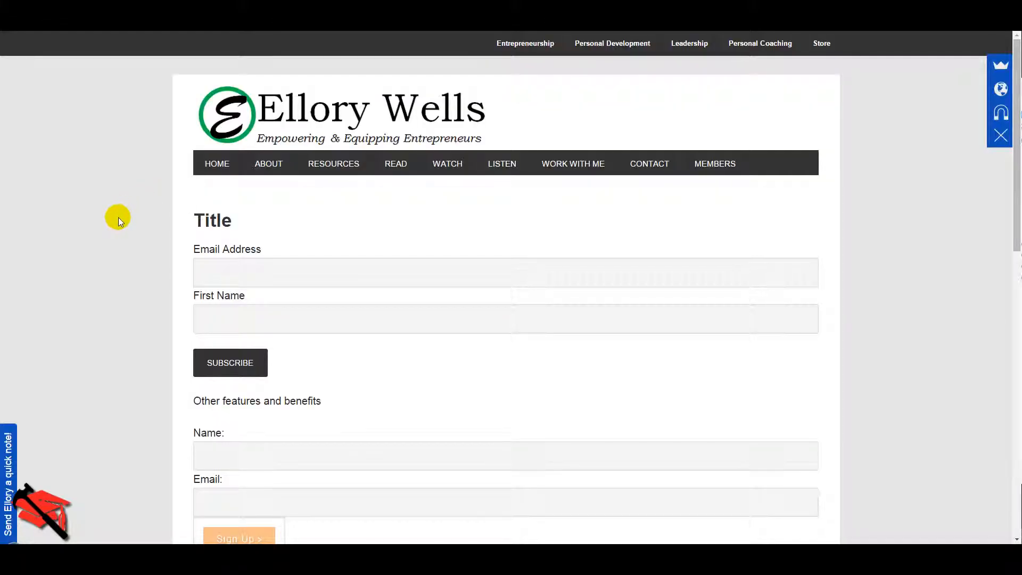
pyautogui.scroll(-1, 113, 237)
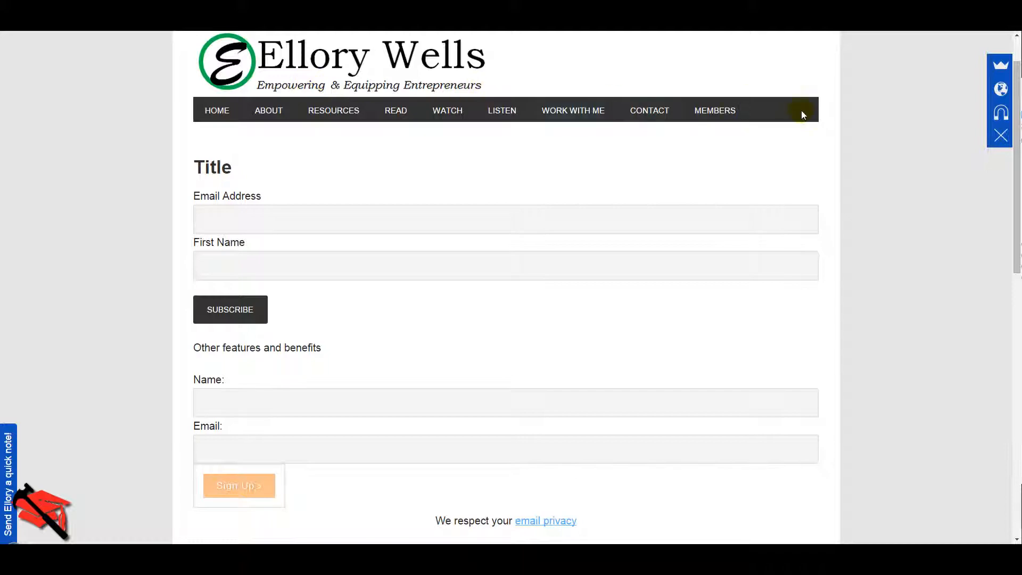
pyautogui.scroll(-9, 213, 219)
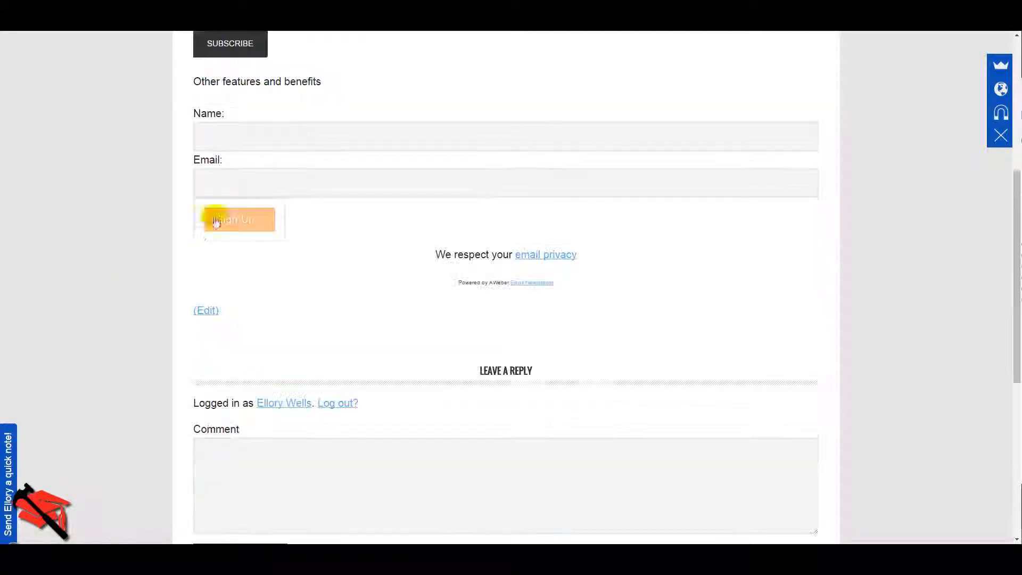
# - Look over the comment section and footer widgets in the preview, and open the published demo page in a new tab
pyautogui.scroll(1, 244, 312)
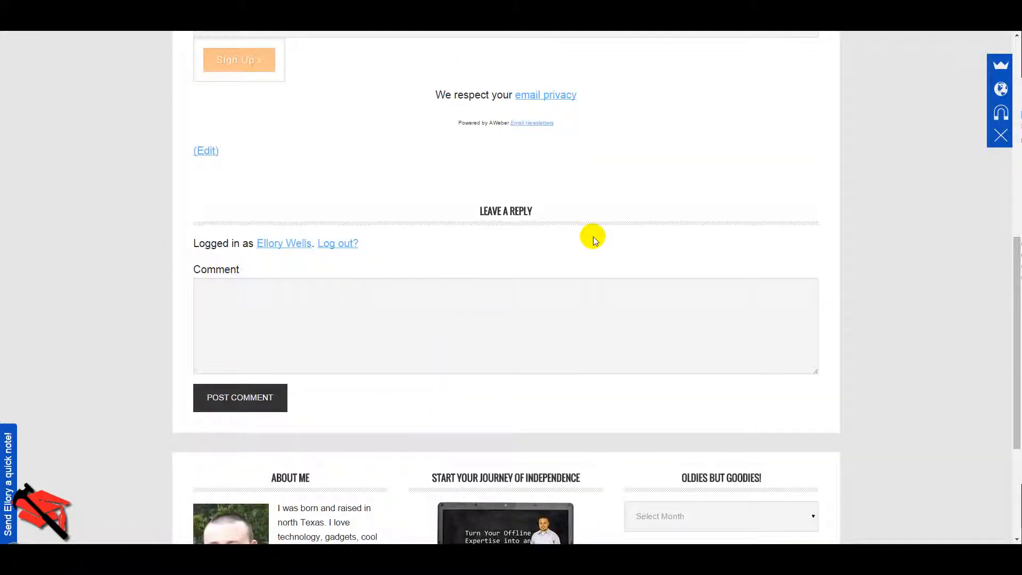
pyautogui.scroll(-4, 688, 283)
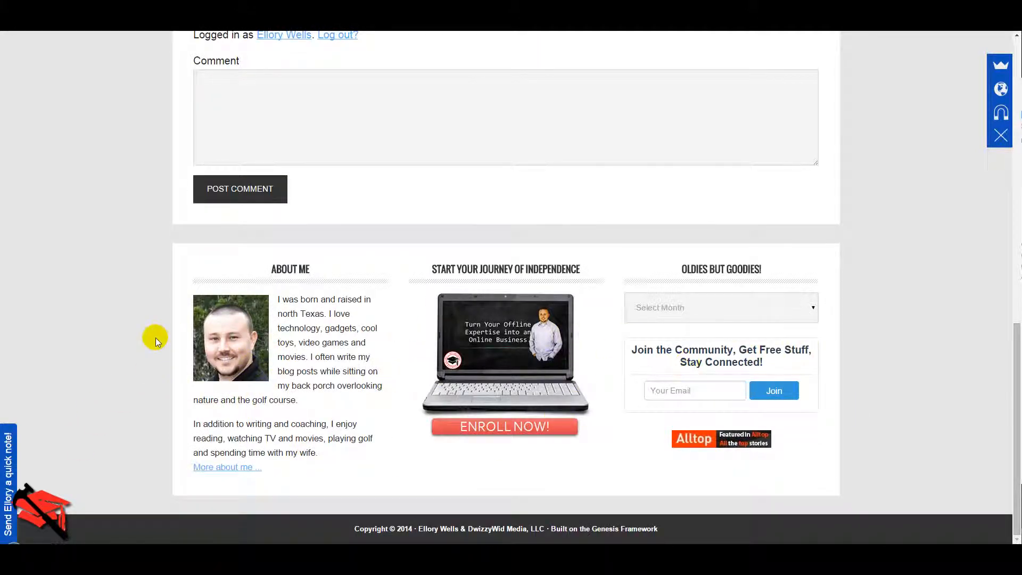
pyautogui.scroll(5, 92, 61)
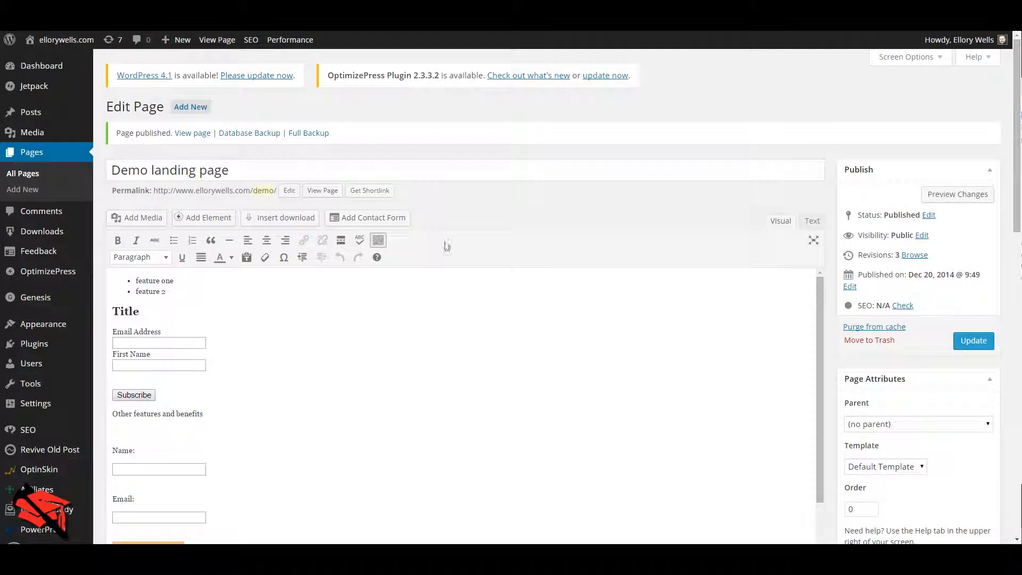
pyautogui.rightClick(325, 190)
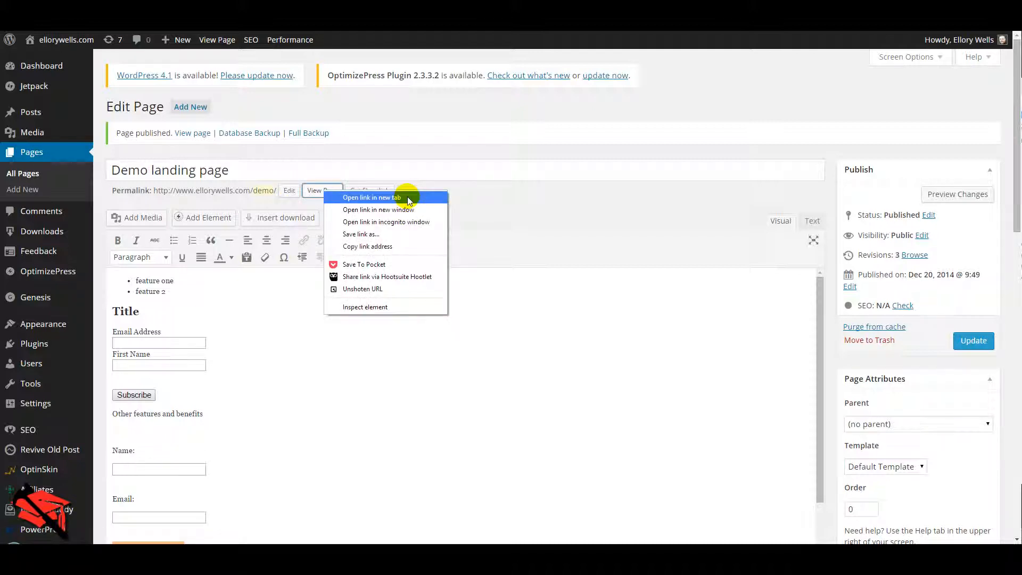
pyautogui.click(410, 197)
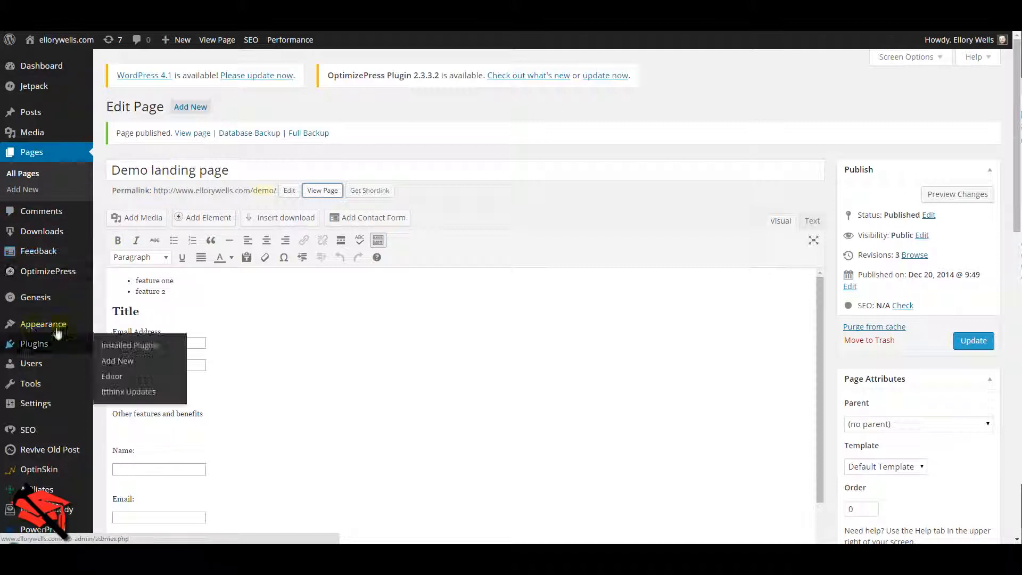
# - Go to the site's widget settings and expand the Text widget in the Footer 3 area
pyautogui.moveTo(67, 325)
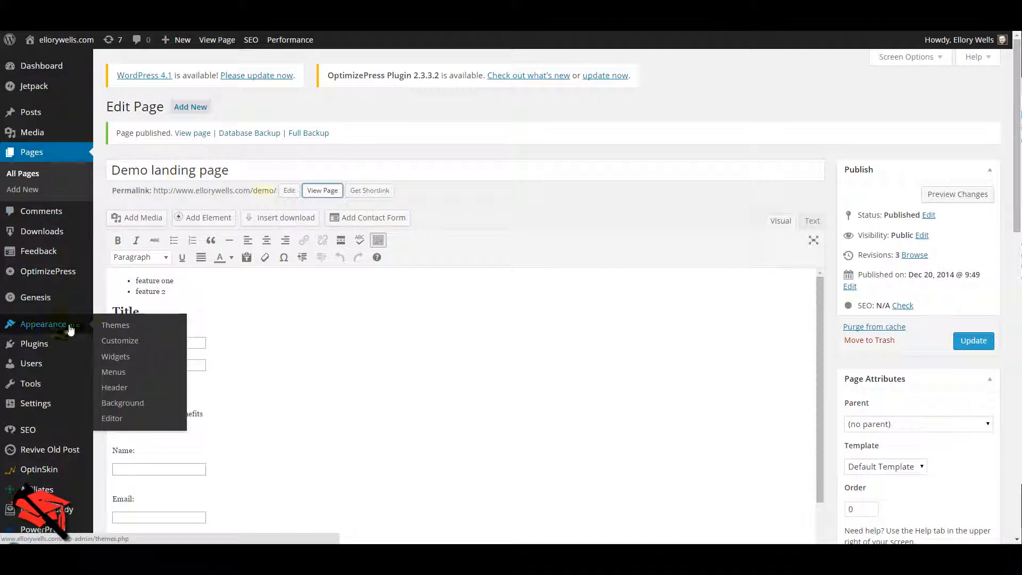
pyautogui.click(120, 358)
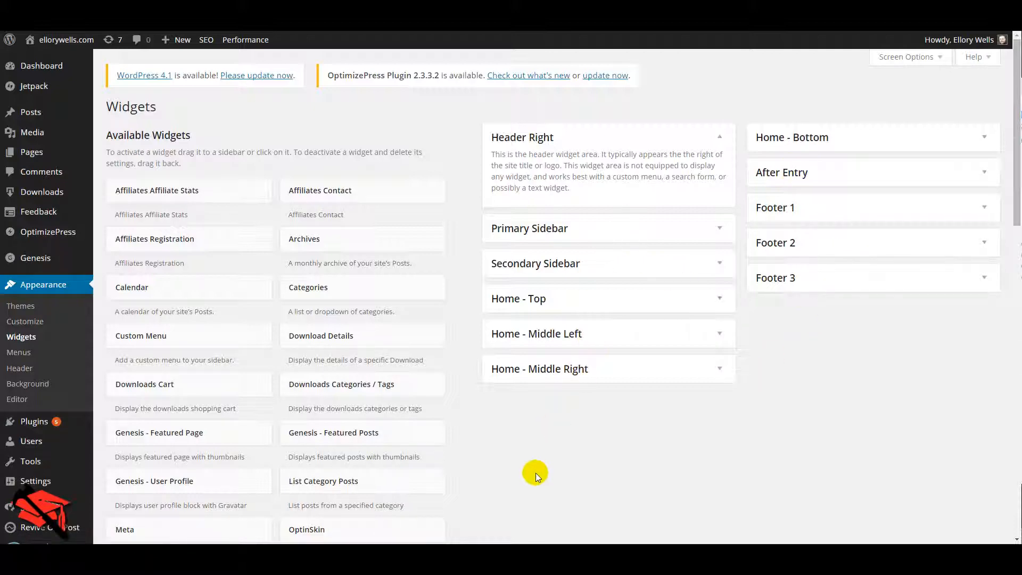
pyautogui.scroll(-2, 572, 428)
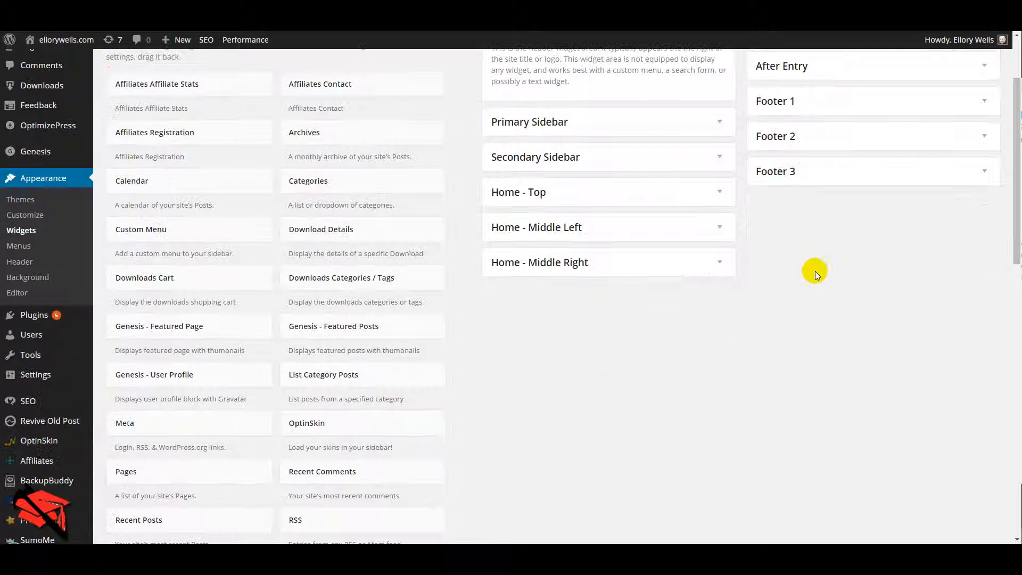
pyautogui.click(984, 172)
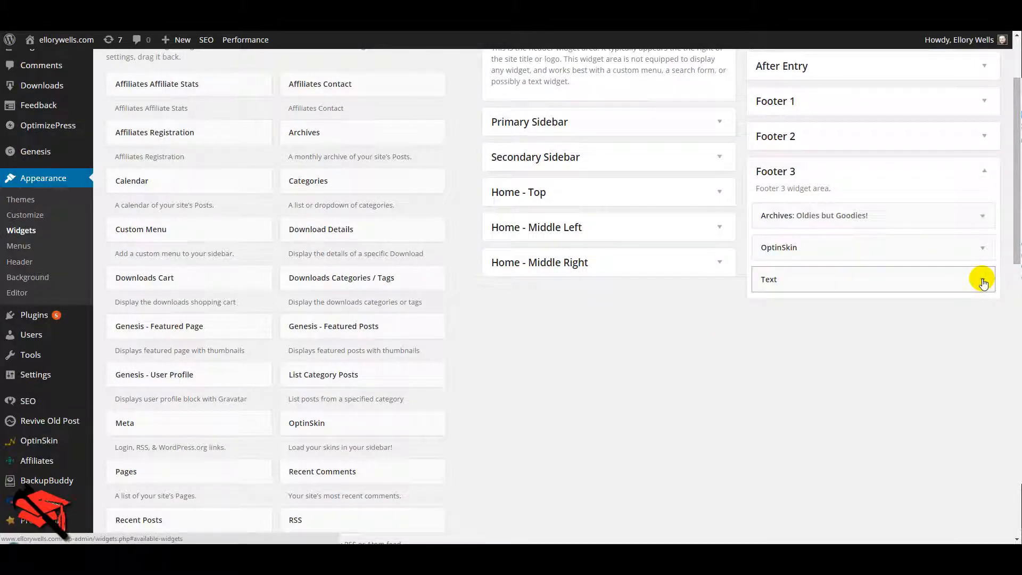
pyautogui.click(983, 282)
pyautogui.scroll(-3, 671, 412)
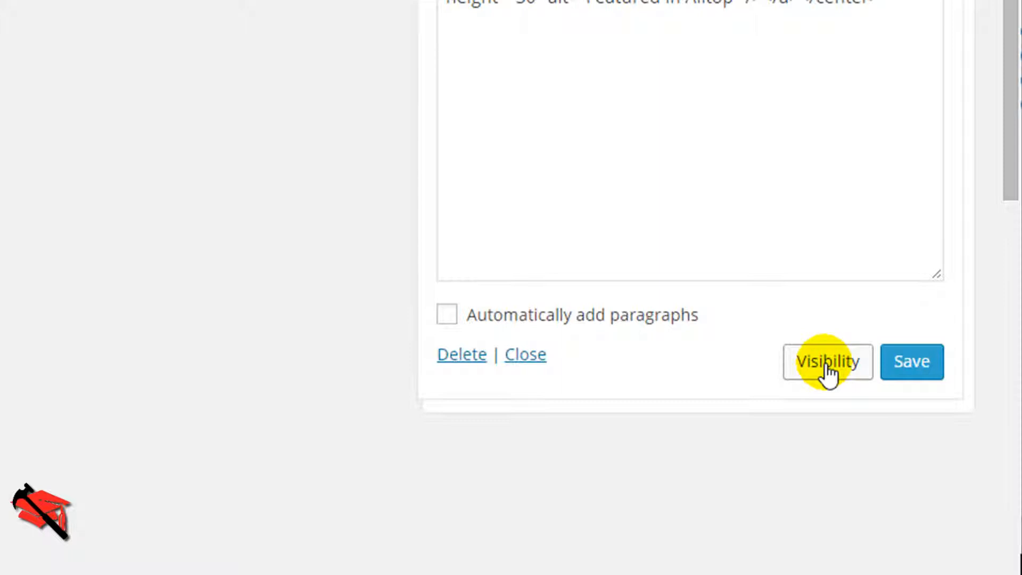
# - Add a visibility rule to the Footer 3 Text widget with the action Hide and the condition type Page
pyautogui.click(827, 368)
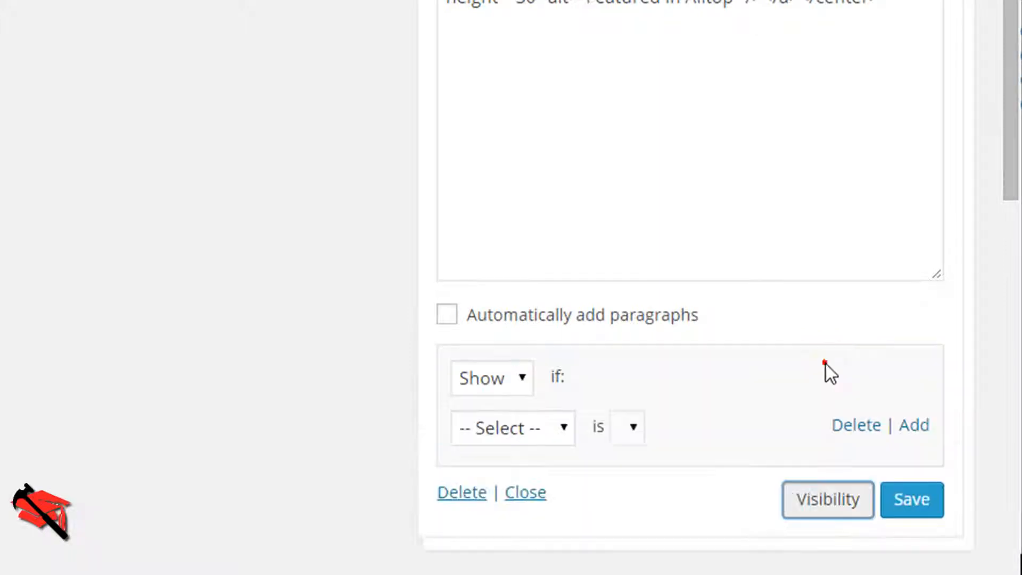
pyautogui.click(522, 379)
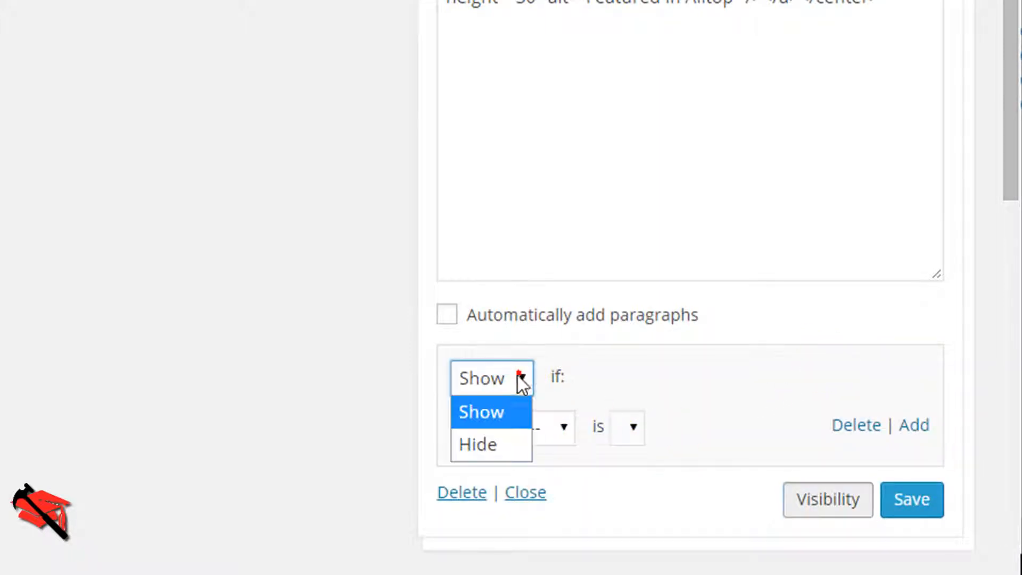
pyautogui.click(490, 440)
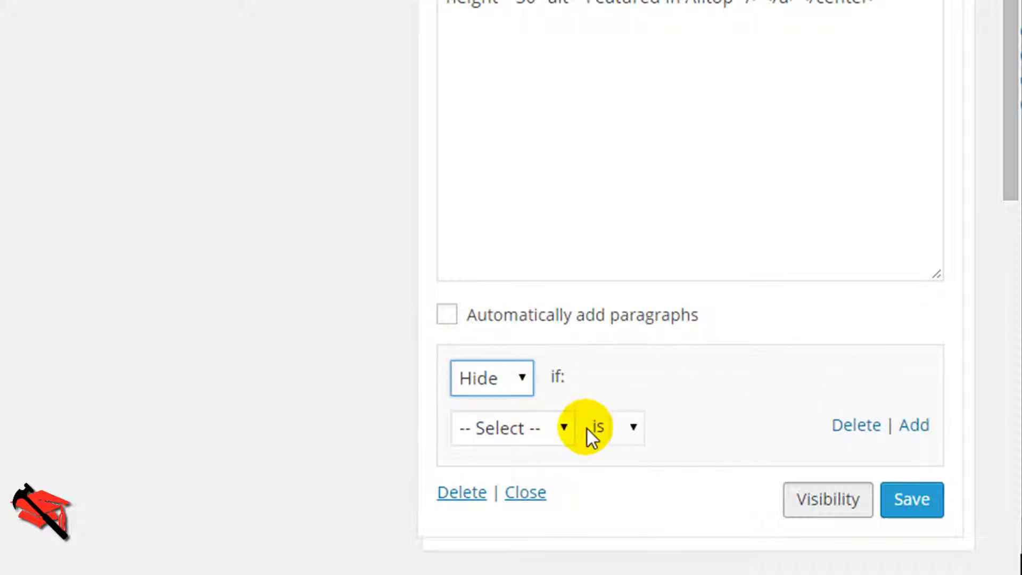
pyautogui.click(557, 433)
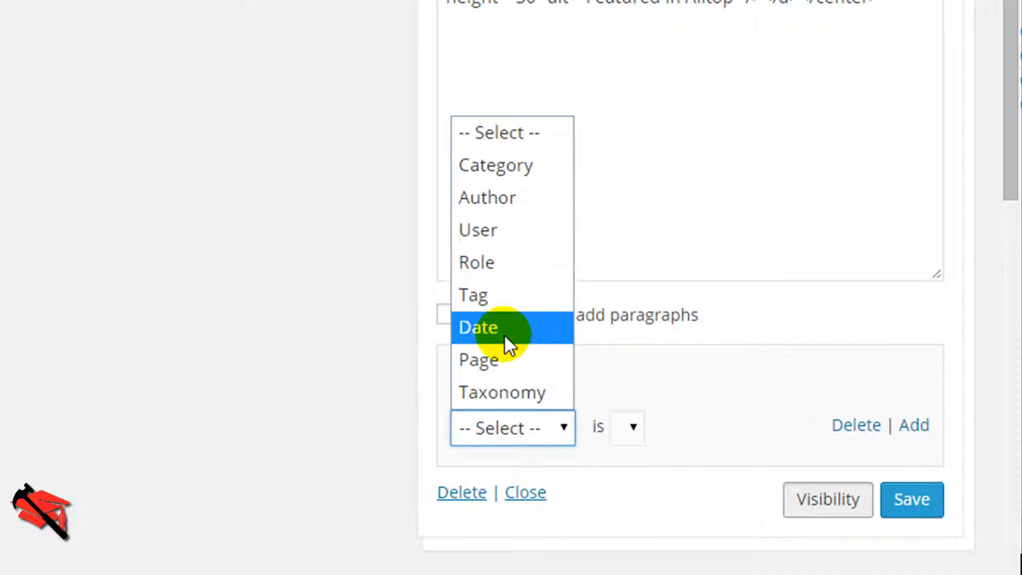
pyautogui.click(505, 350)
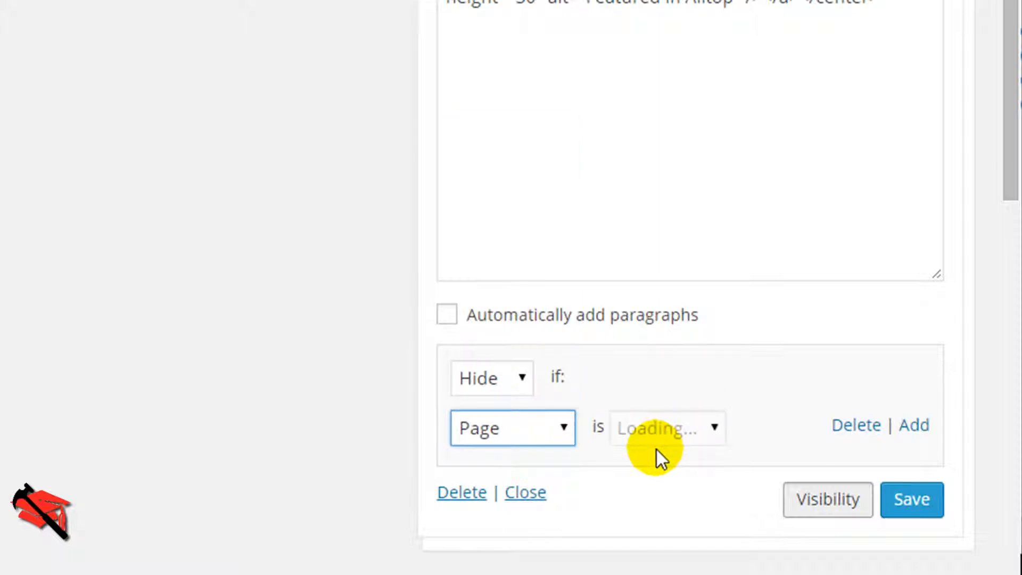
# - Choose "Demo landing page" as the page in the visibility rule and save the Text widget
pyautogui.click(712, 467)
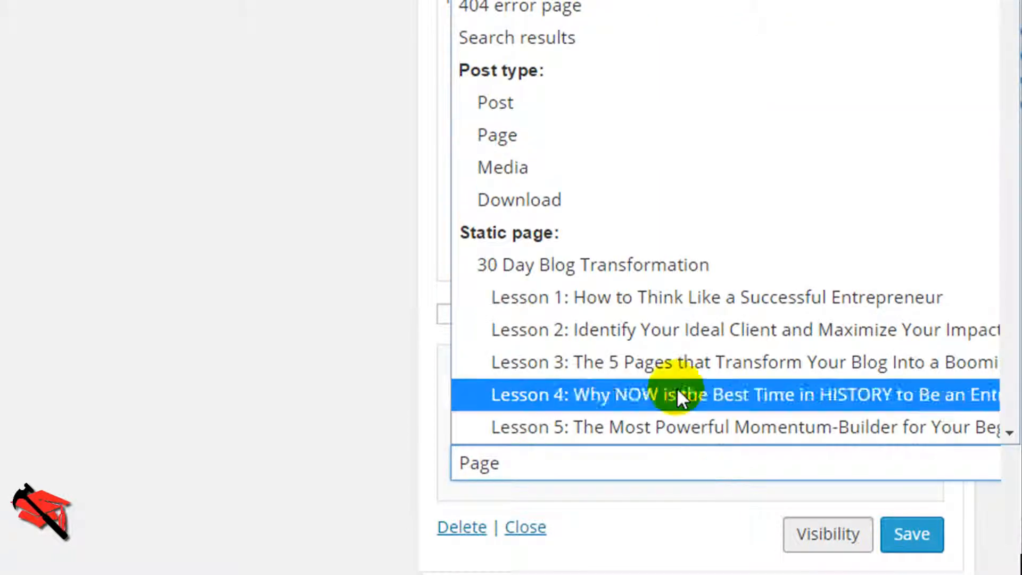
pyautogui.scroll(-8, 653, 325)
pyautogui.scroll(4, 652, 324)
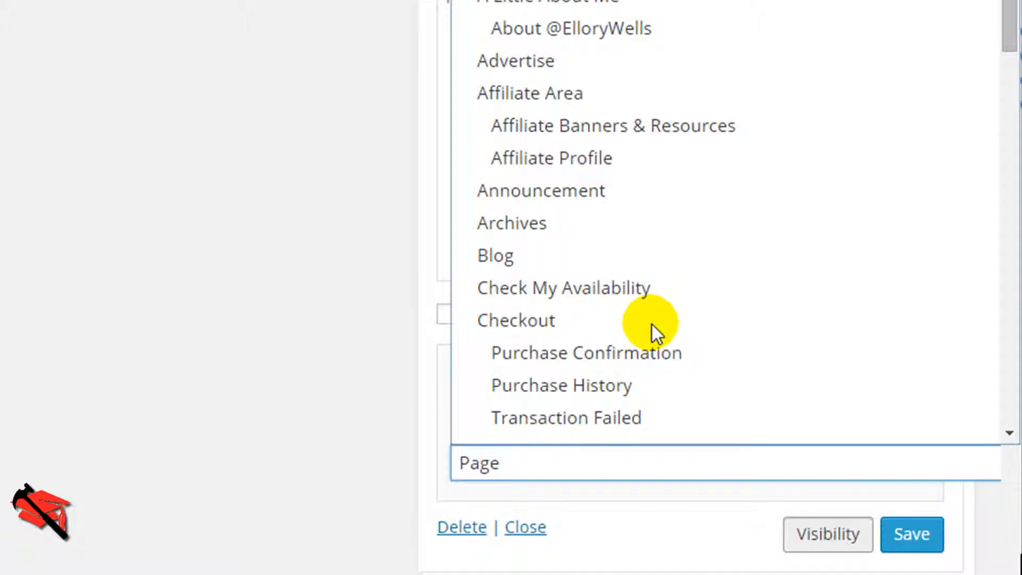
pyautogui.scroll(-4, 653, 325)
pyautogui.click(595, 250)
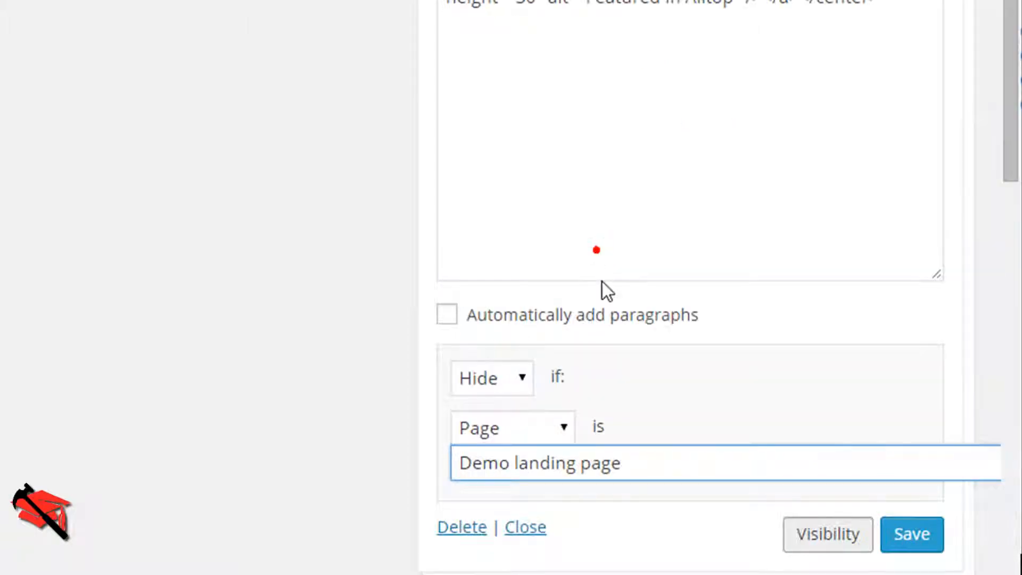
pyautogui.click(929, 546)
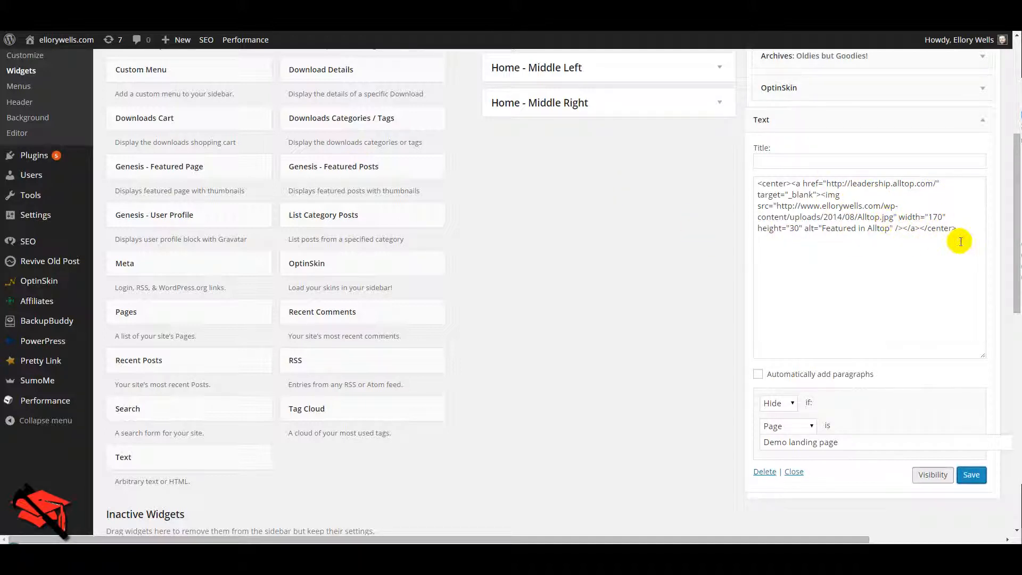
pyautogui.click(961, 478)
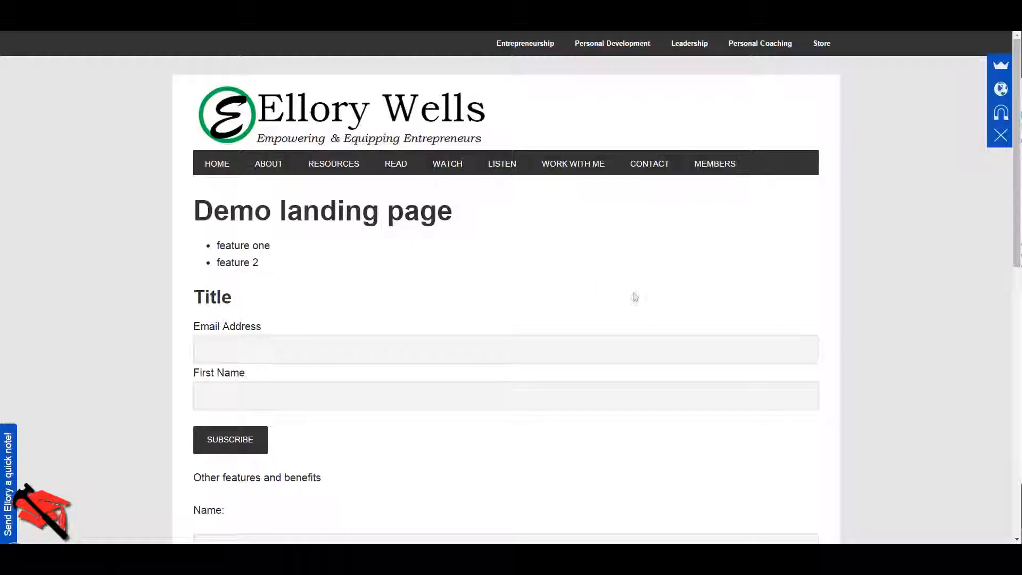
# - Reload the published demo page and check its footer widgets and the area below the signup forms
pyautogui.scroll(-10, 634, 296)
pyautogui.scroll(2, 504, 235)
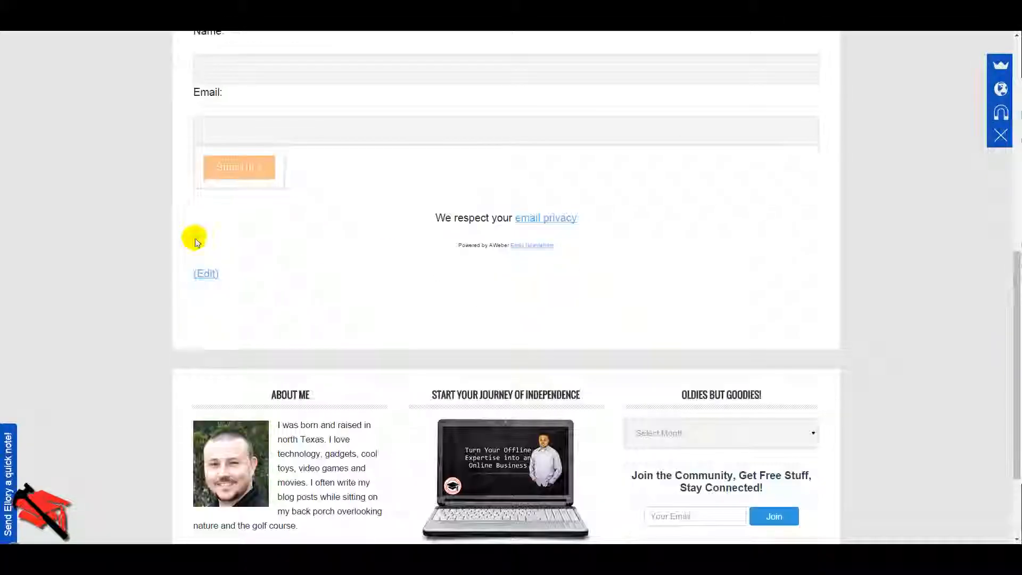
pyautogui.scroll(-2, 521, 286)
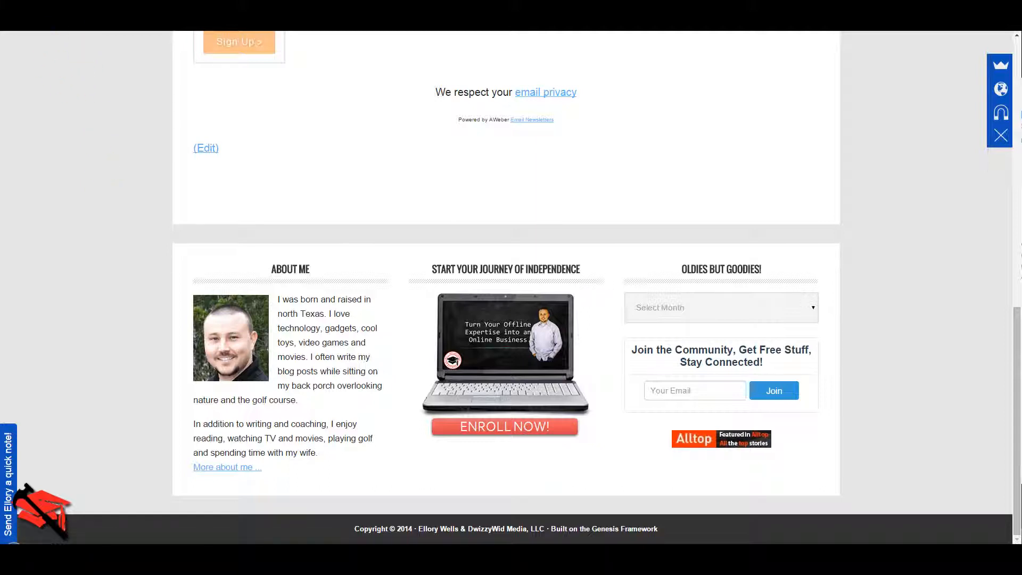
pyautogui.press('F5')
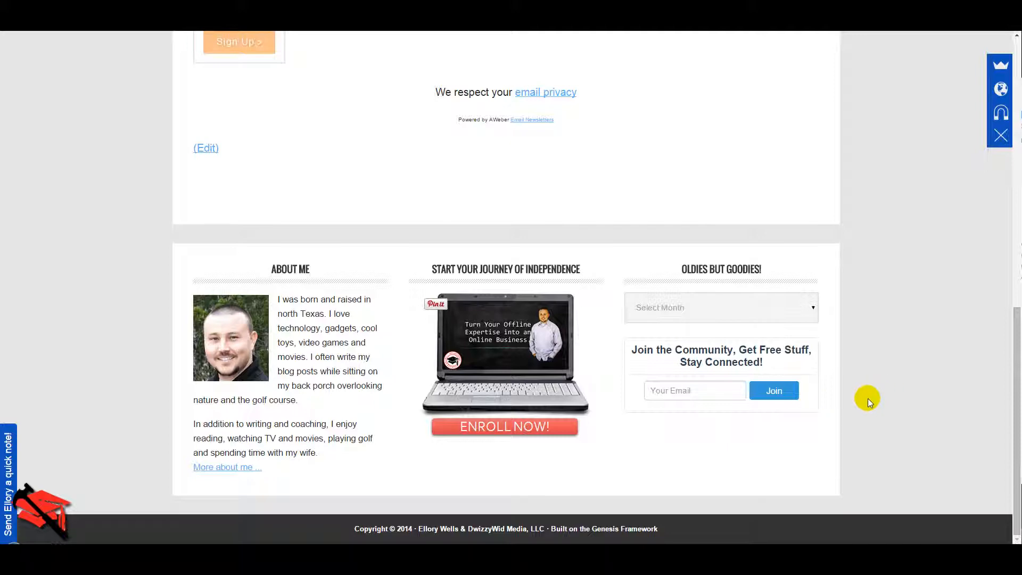
pyautogui.scroll(6, 870, 396)
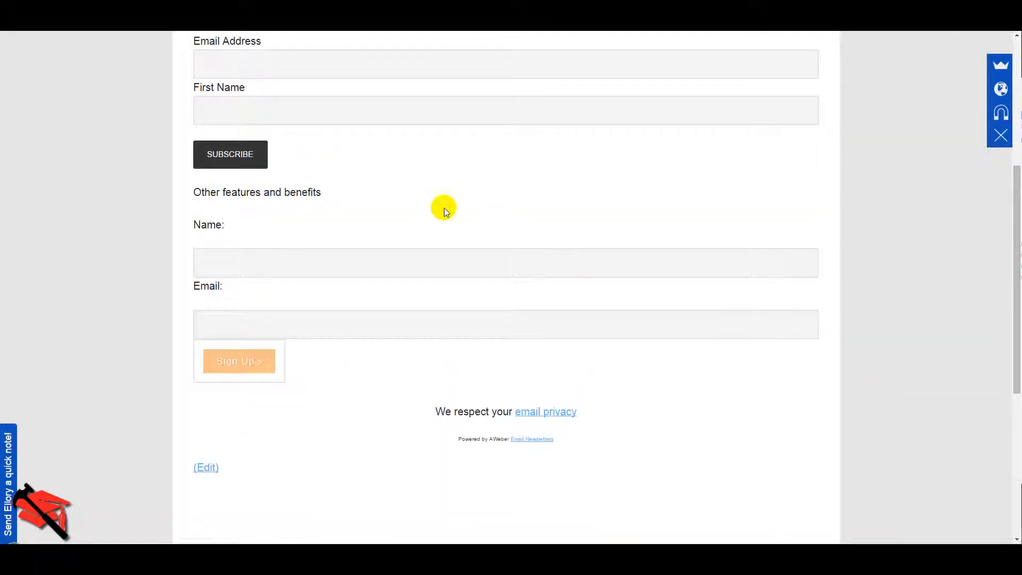
pyautogui.scroll(3, 444, 207)
pyautogui.scroll(-3, 270, 413)
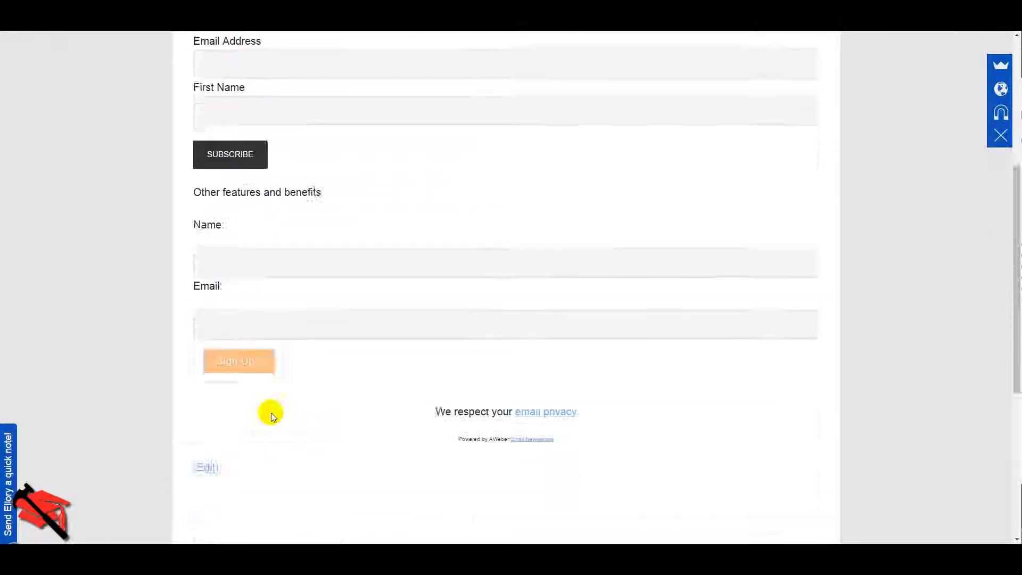
pyautogui.scroll(-6, 270, 413)
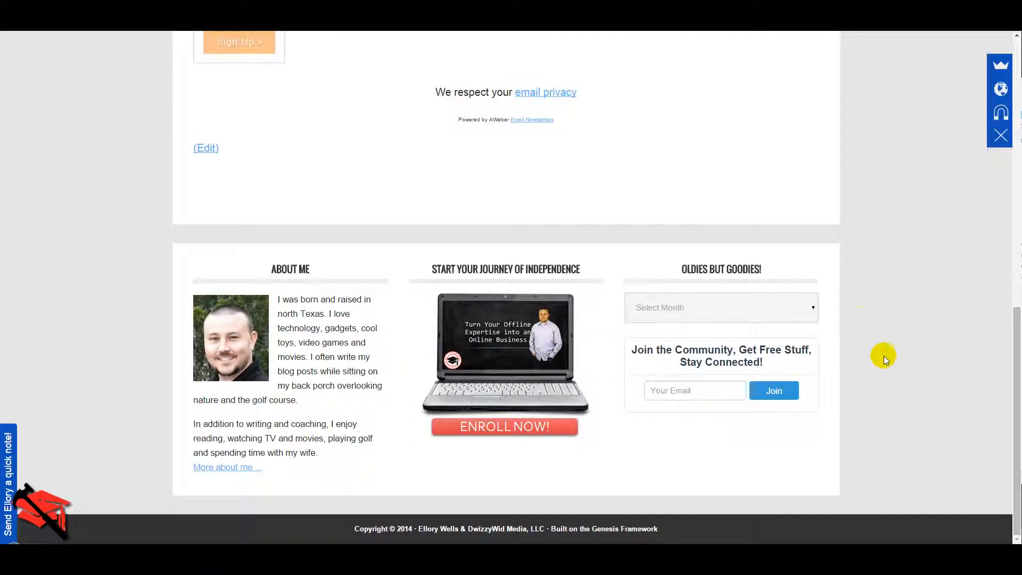
pyautogui.scroll(6, 684, 397)
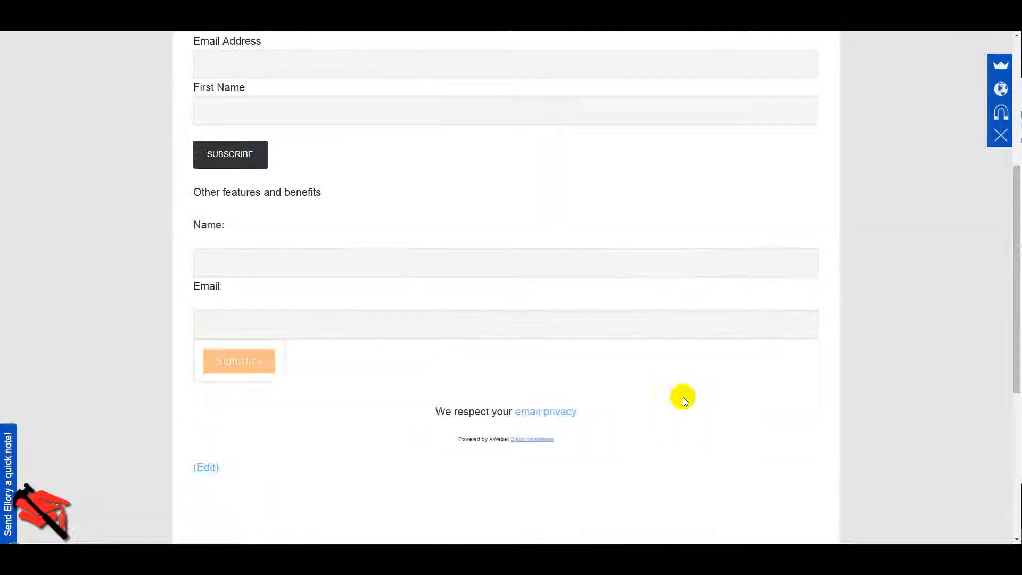
pyautogui.scroll(5, 682, 397)
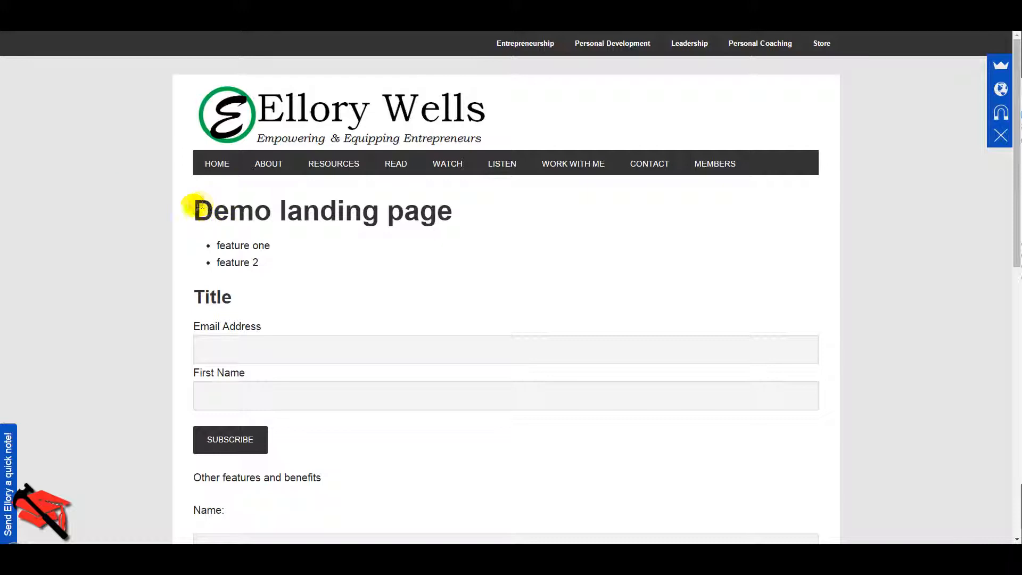
# - Highlight the "Demo landing page" heading and review the feature bullets and both signup forms on the published page
pyautogui.moveTo(194, 207); pyautogui.dragTo(459, 210)
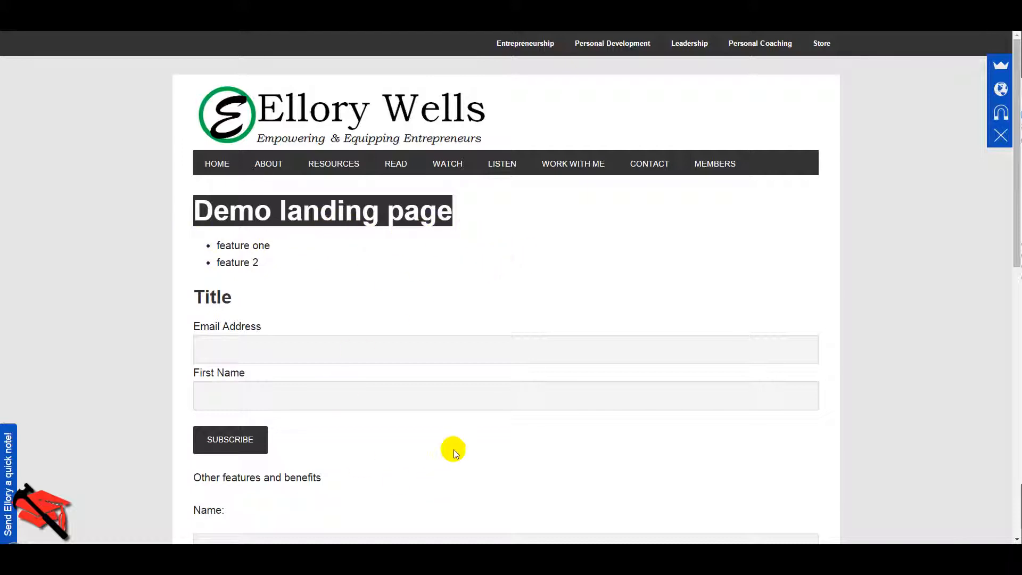
pyautogui.scroll(-2, 509, 421)
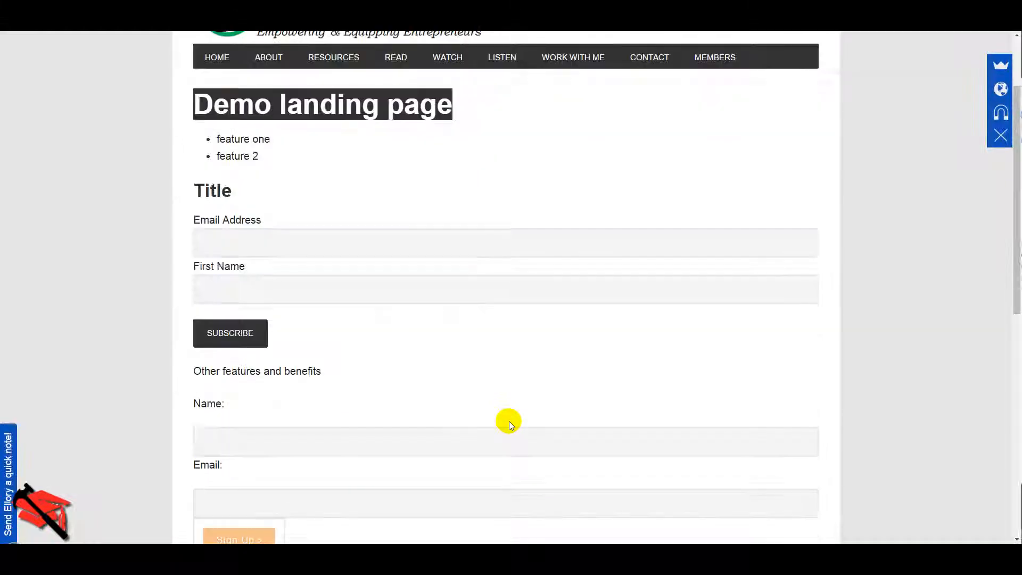
pyautogui.scroll(1, 506, 420)
pyautogui.scroll(-3, 442, 404)
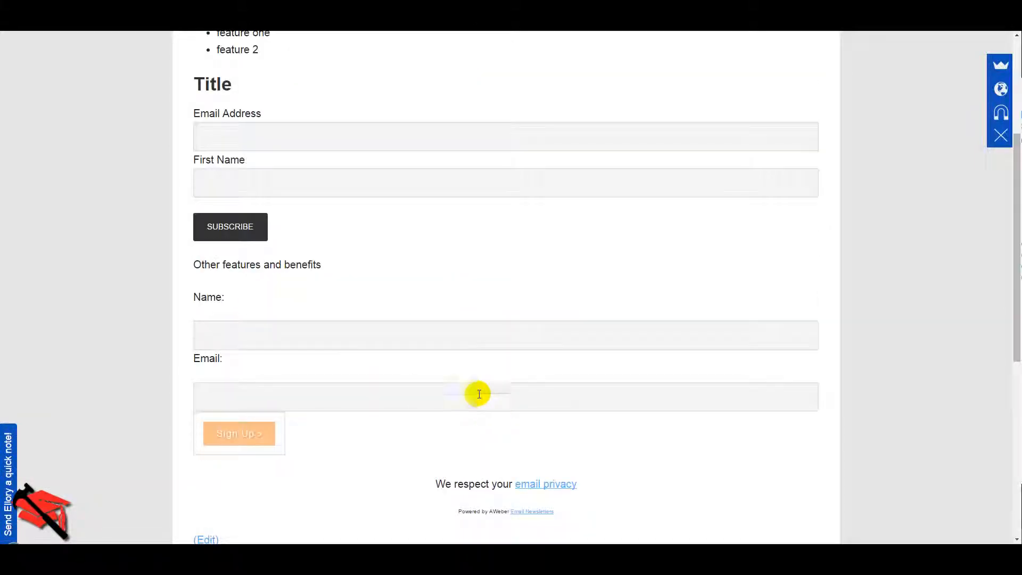
pyautogui.scroll(2, 477, 392)
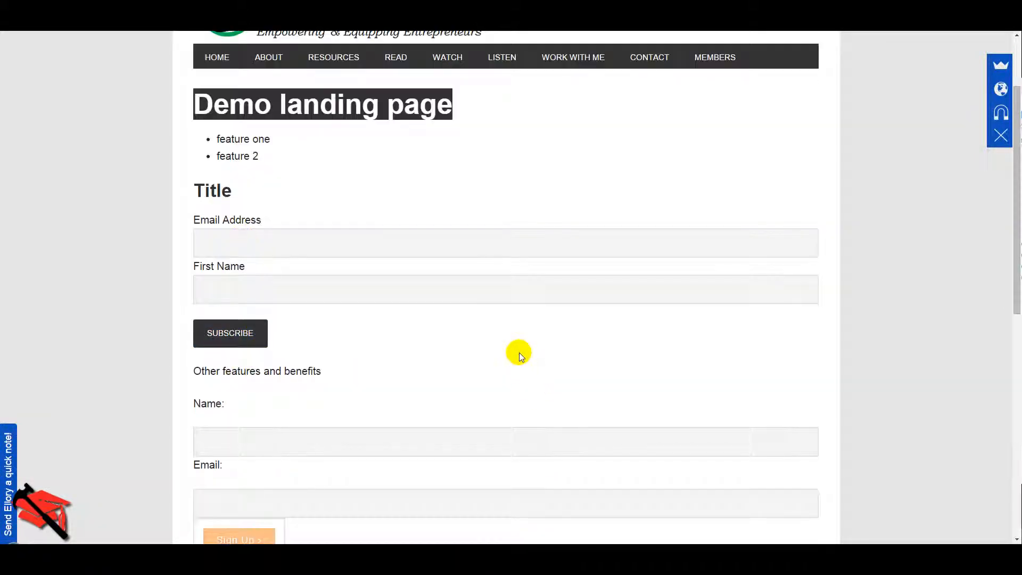
pyautogui.scroll(2, 496, 352)
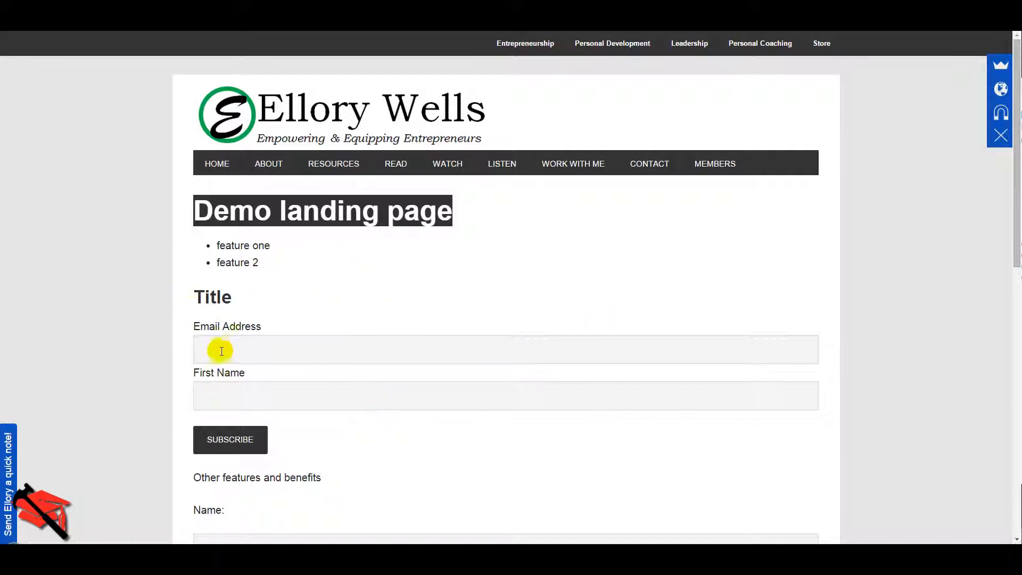
pyautogui.scroll(-2, 454, 438)
pyautogui.scroll(-2, 234, 438)
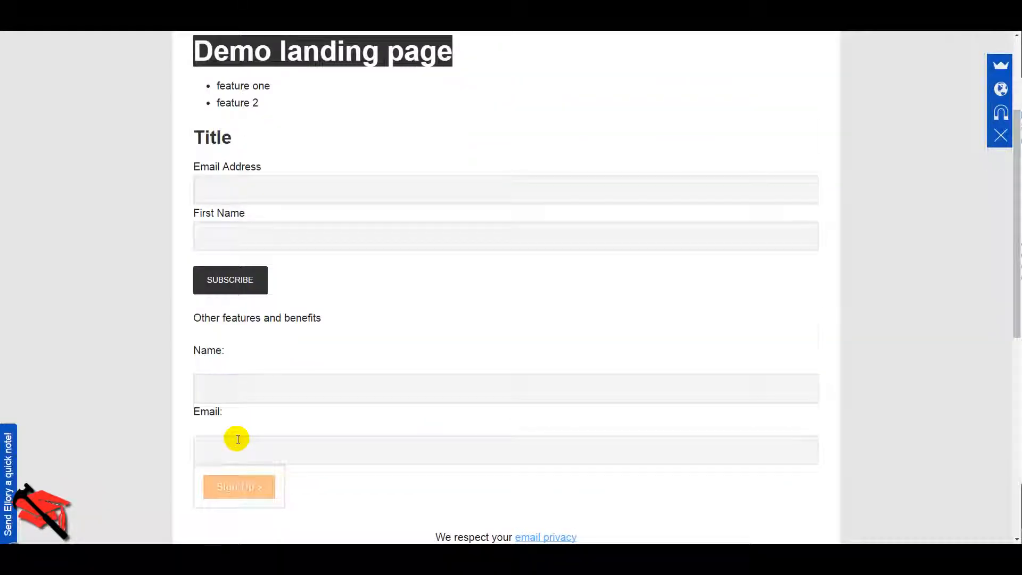
pyautogui.scroll(4, 493, 432)
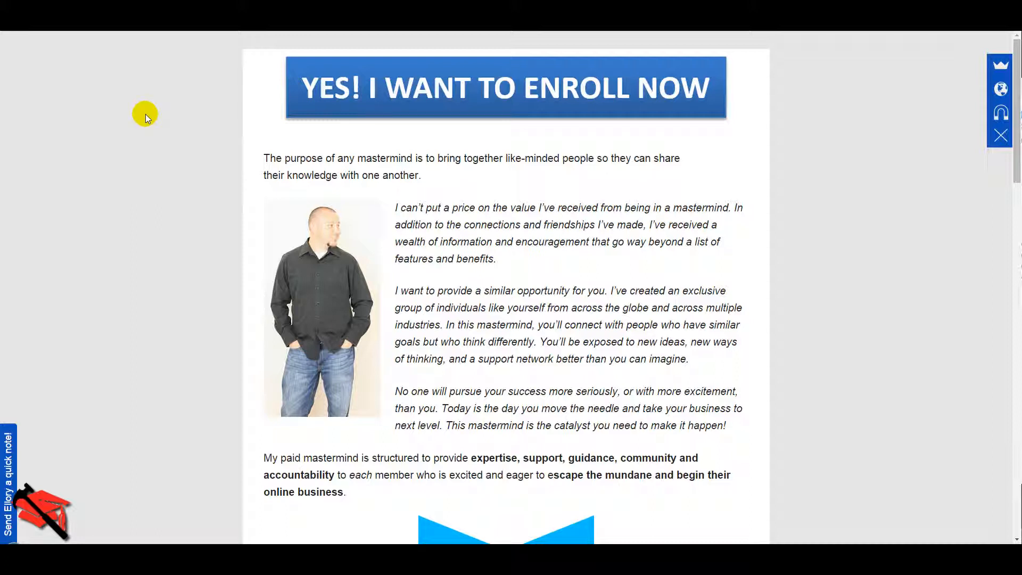
# - Review the example mastermind enrollment page from its introduction through the benefits, structure and testimonials to the closing enrollment banner
pyautogui.scroll(-4, 473, 372)
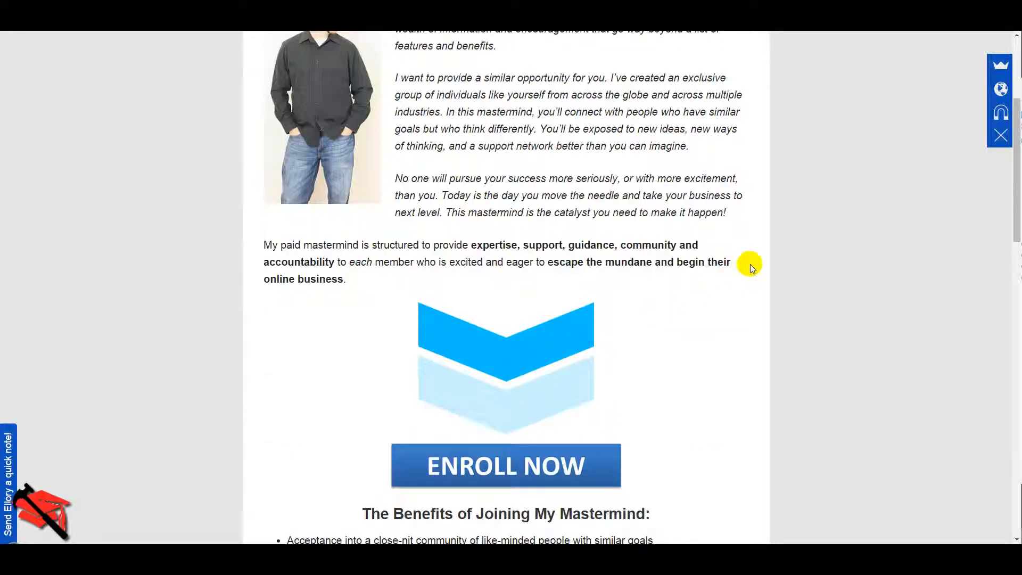
pyautogui.scroll(-5, 816, 256)
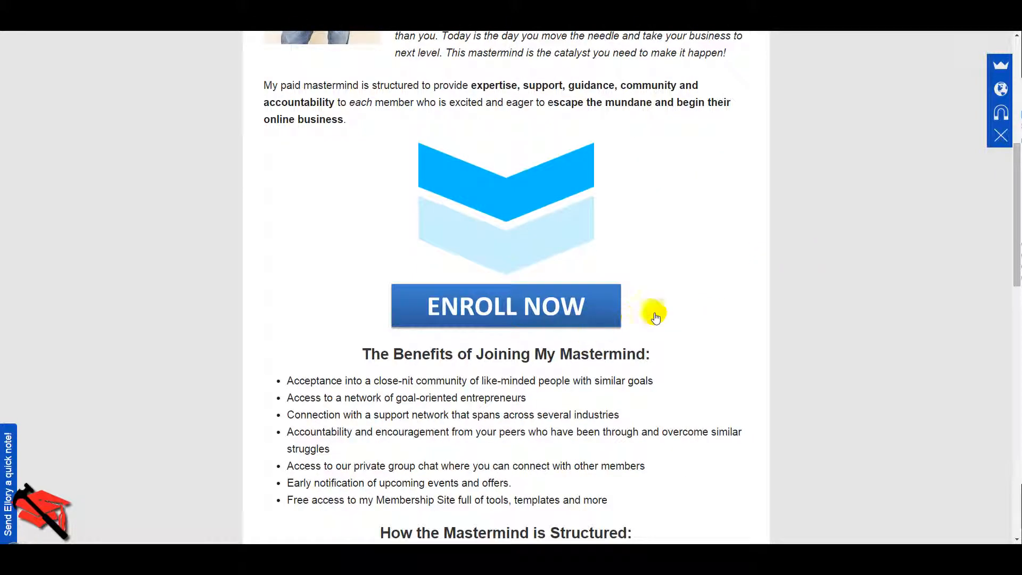
pyautogui.scroll(-6, 485, 293)
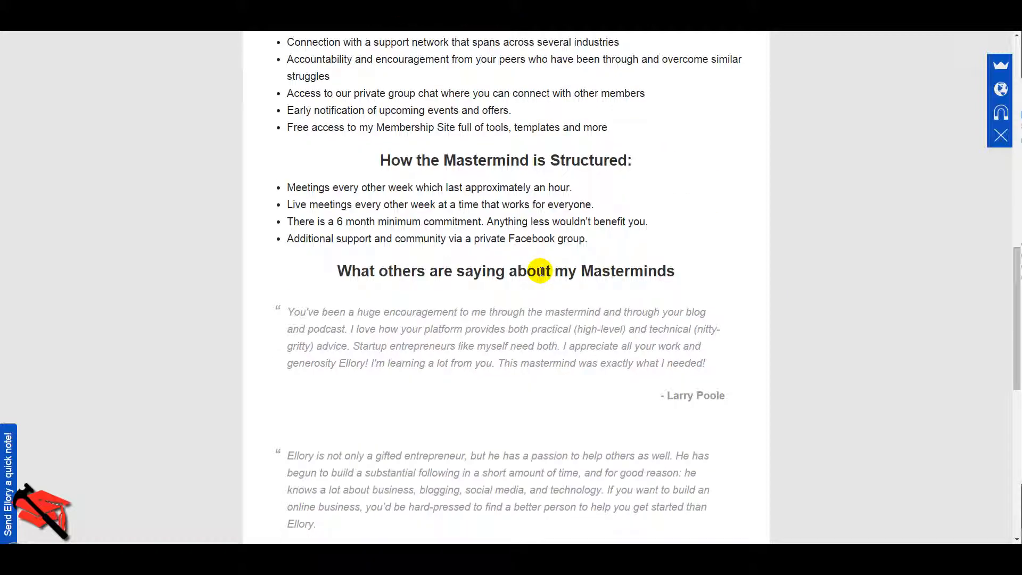
pyautogui.scroll(-7, 518, 282)
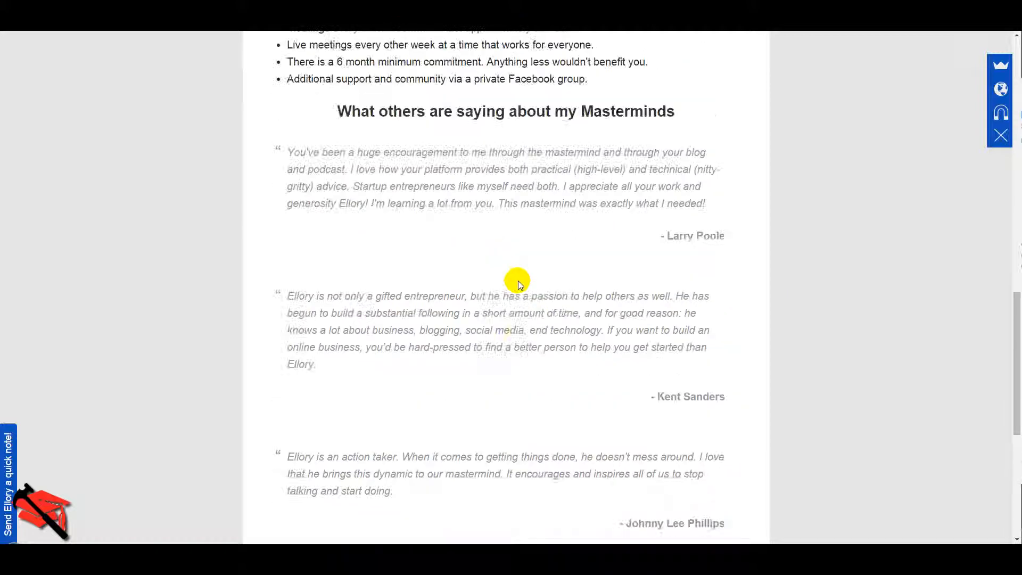
pyautogui.scroll(-2, 518, 282)
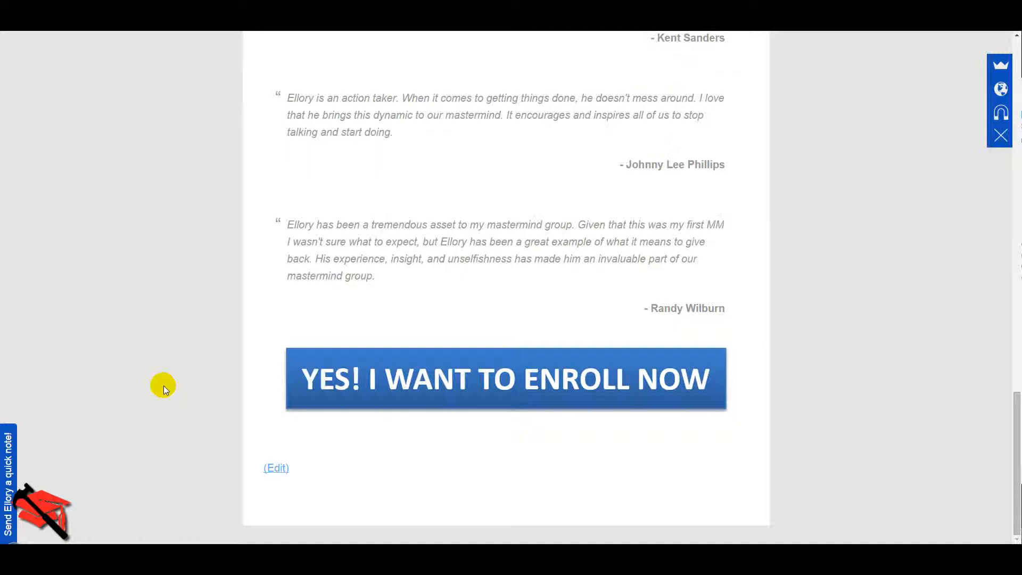
pyautogui.scroll(20, 164, 385)
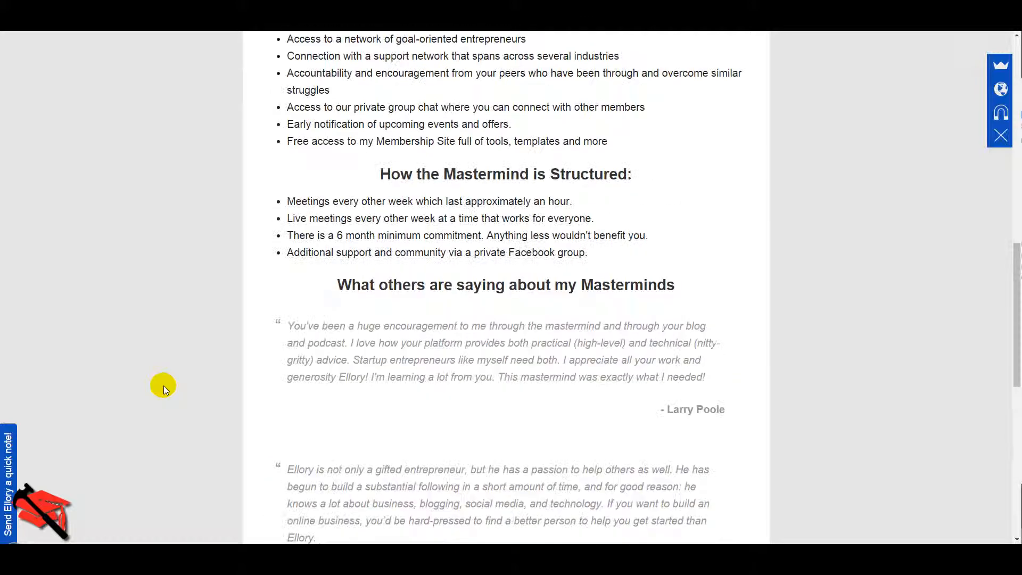
pyautogui.scroll(7, 164, 386)
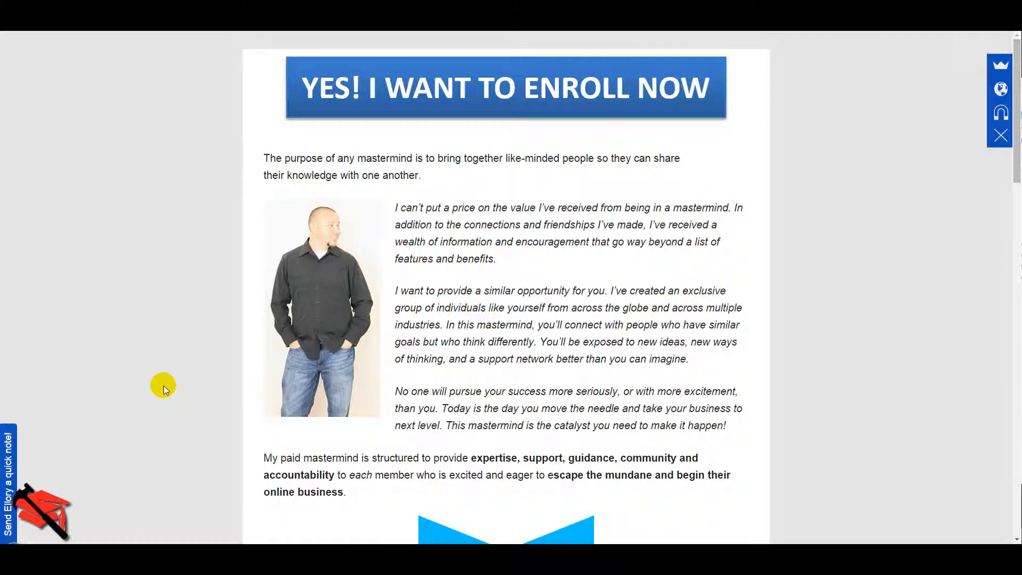